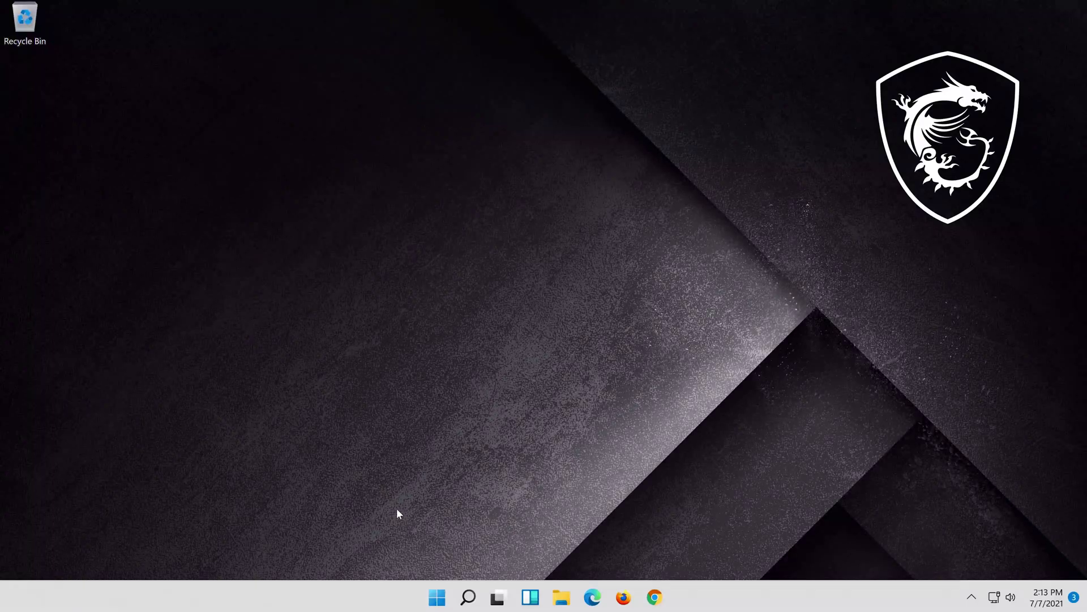
- Search Windows for "settings", launch the Settings app and open its Network & internet page
left_click(479, 603)
type("se")
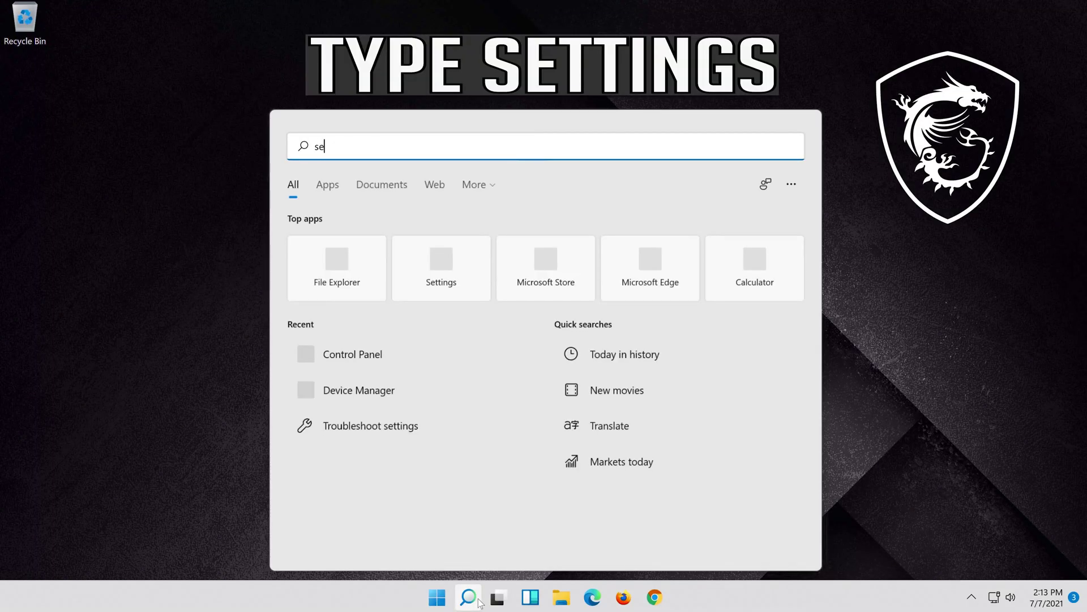
type("ttings")
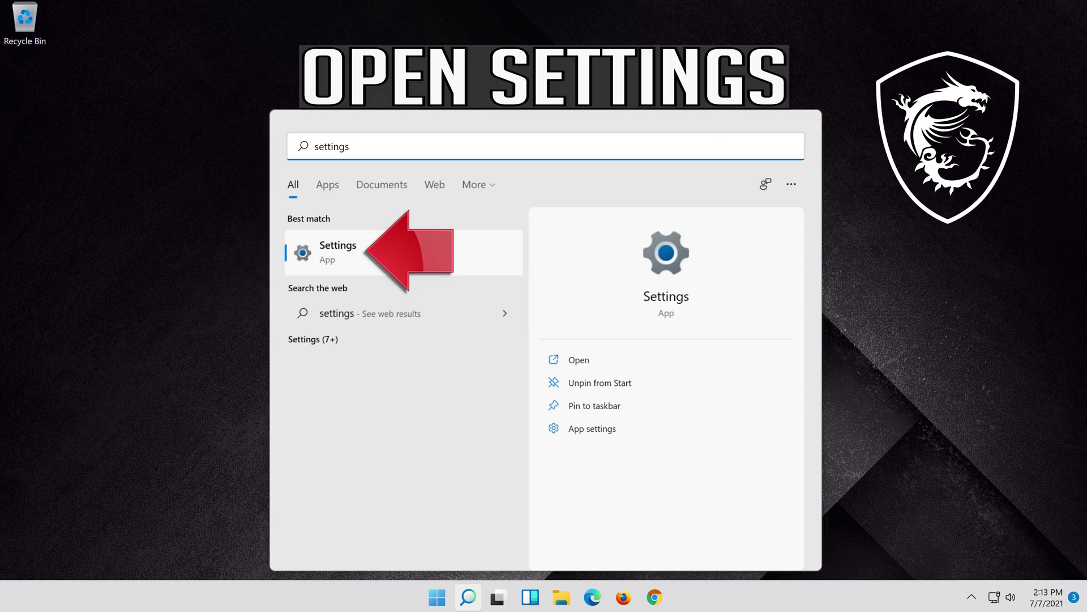
left_click(388, 260)
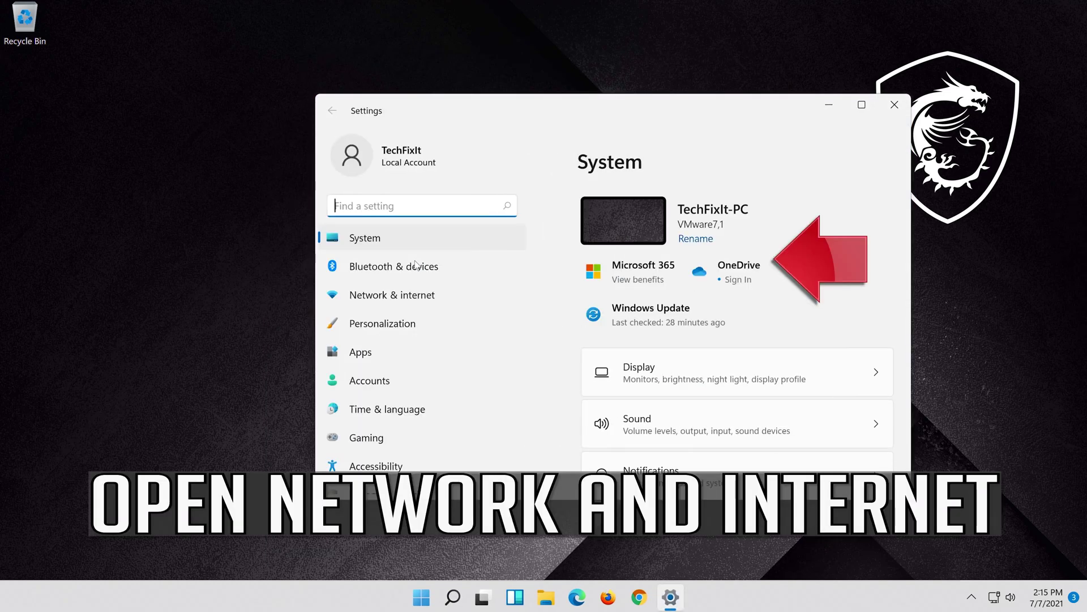
left_click(420, 299)
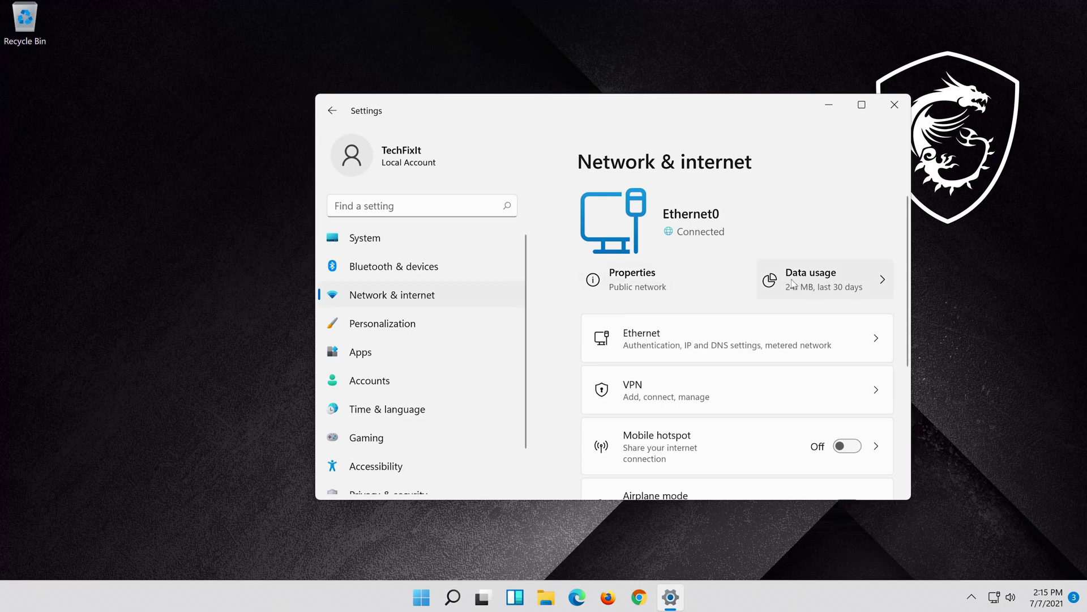
- Go to Advanced network settings and open the Network reset page
scroll(787, 283, "down", 4)
scroll(781, 285, "down", 1)
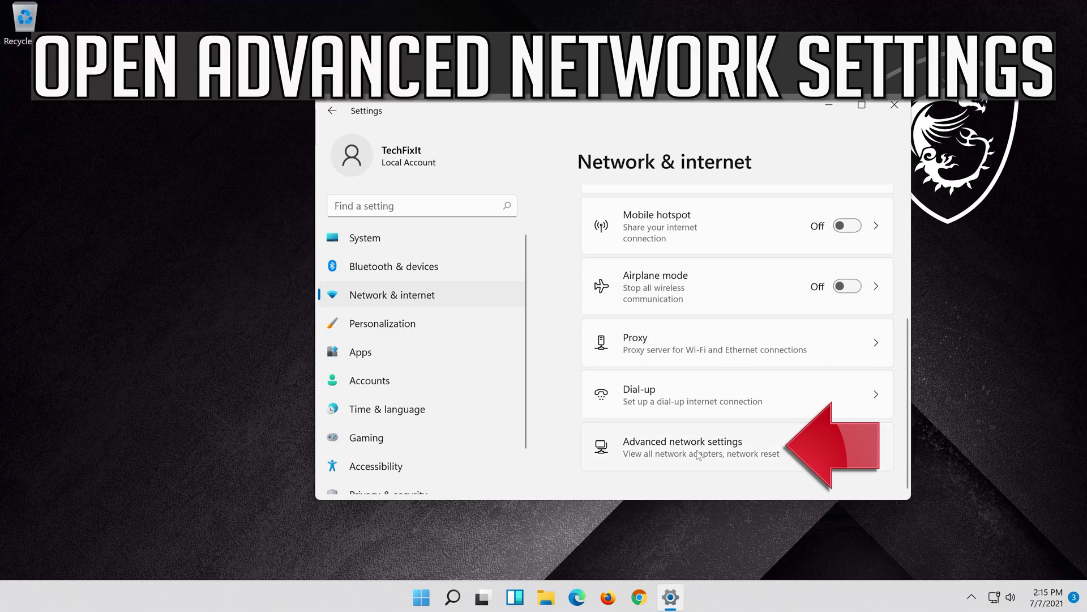
left_click(668, 453)
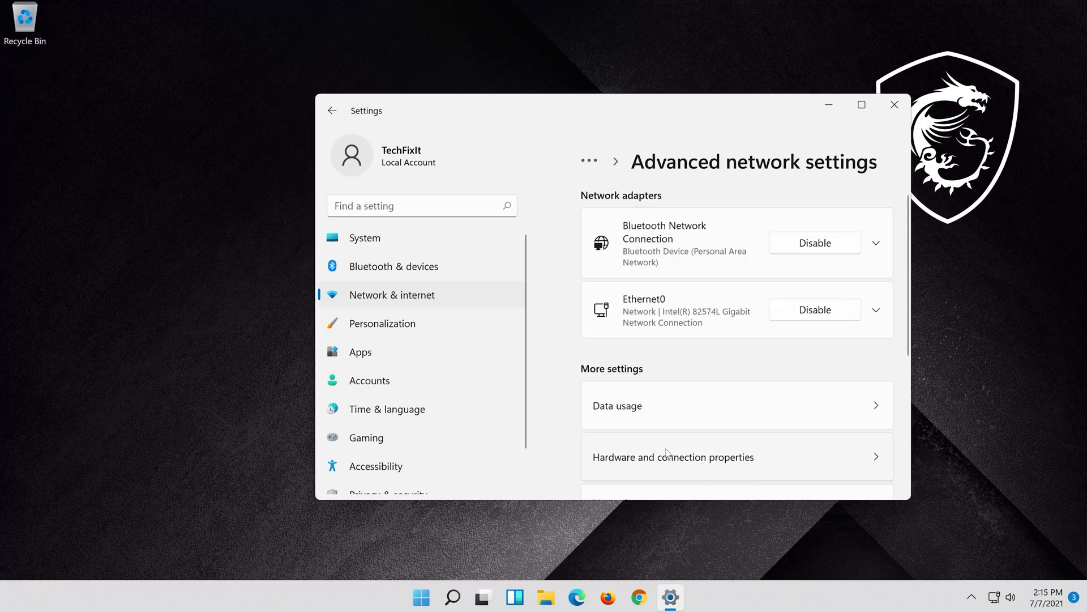
scroll(667, 447, "down", 3)
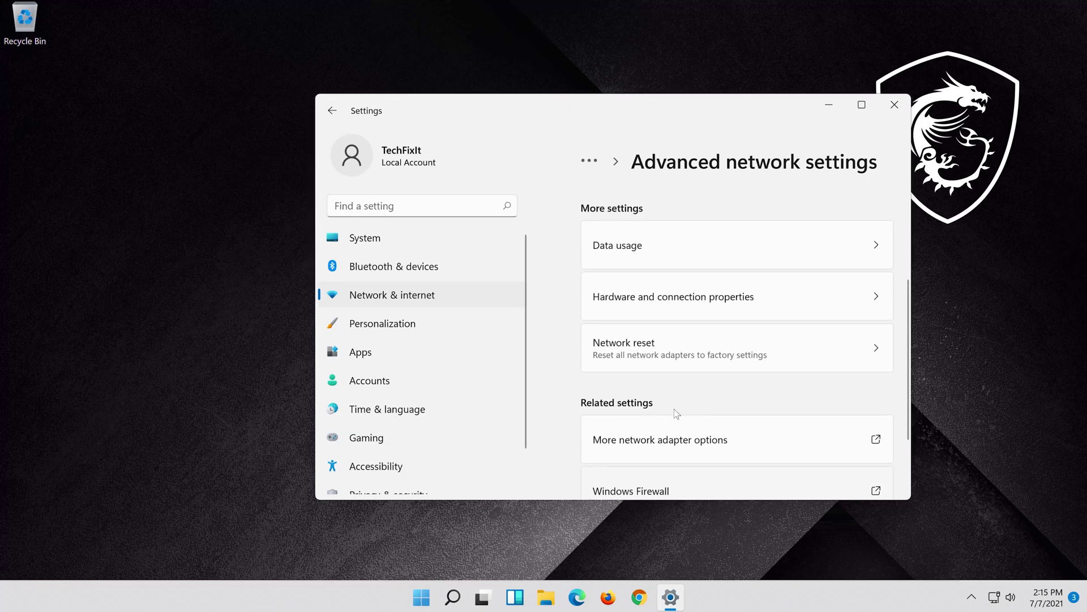
left_click(710, 351)
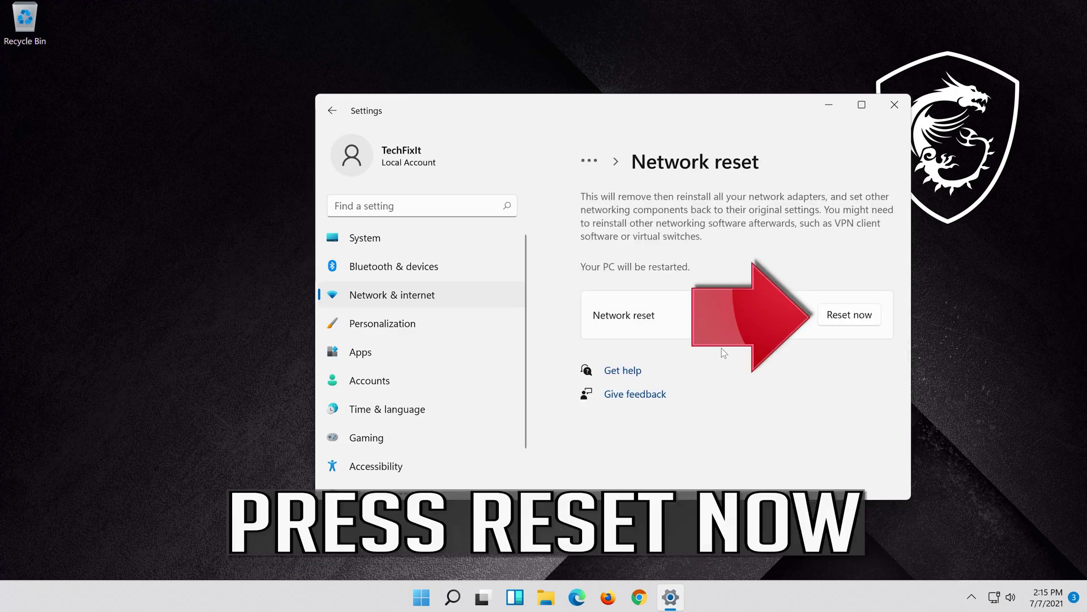
- Reset the network settings, confirm the reset, dismiss the sign-out notice and close Settings
left_click(856, 315)
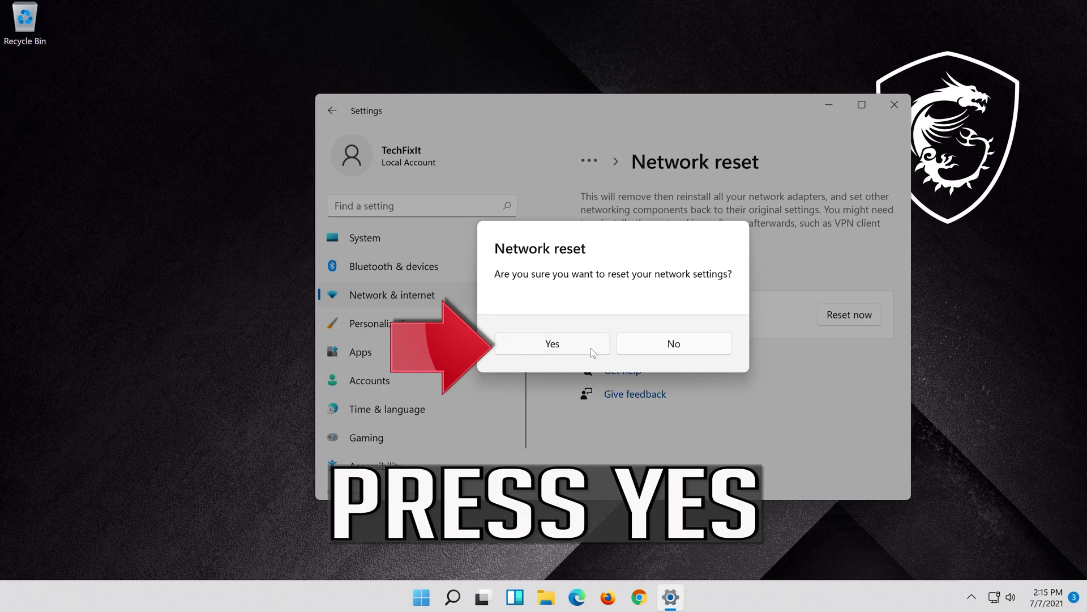
left_click(552, 343)
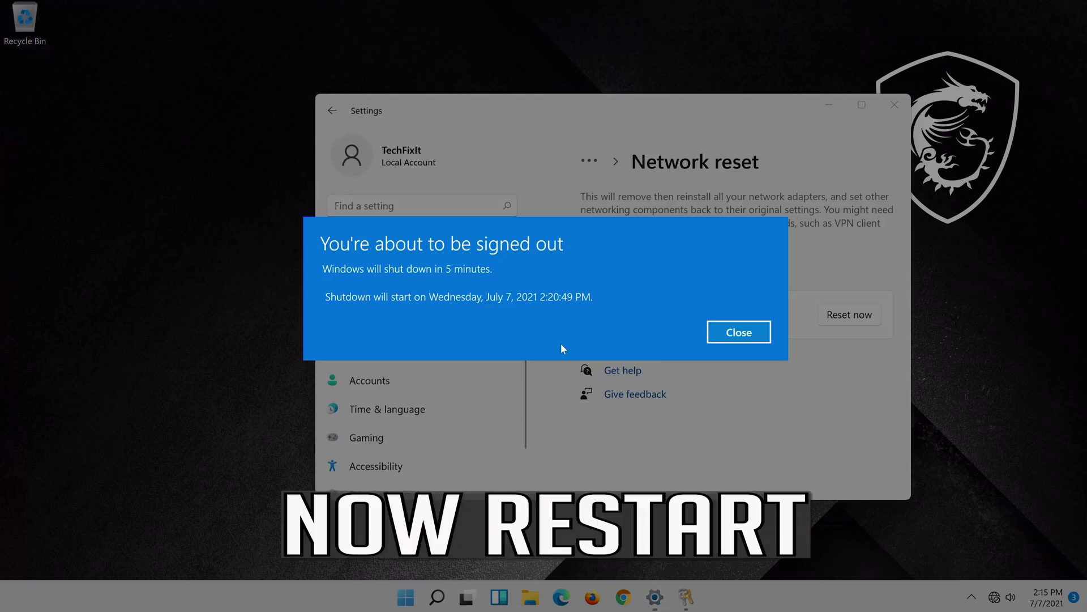
left_click(736, 333)
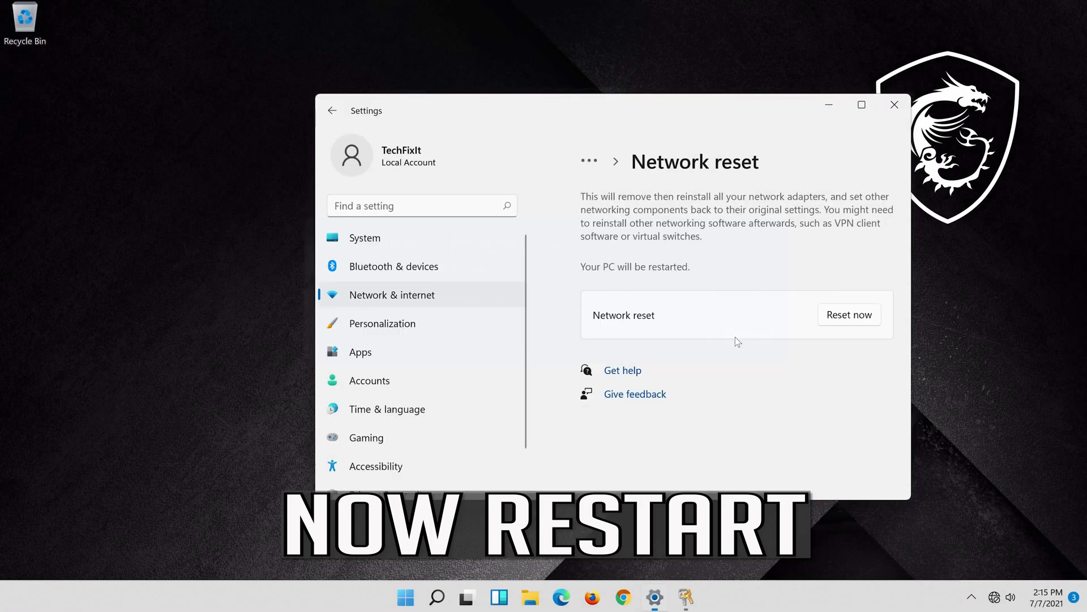
left_click(895, 107)
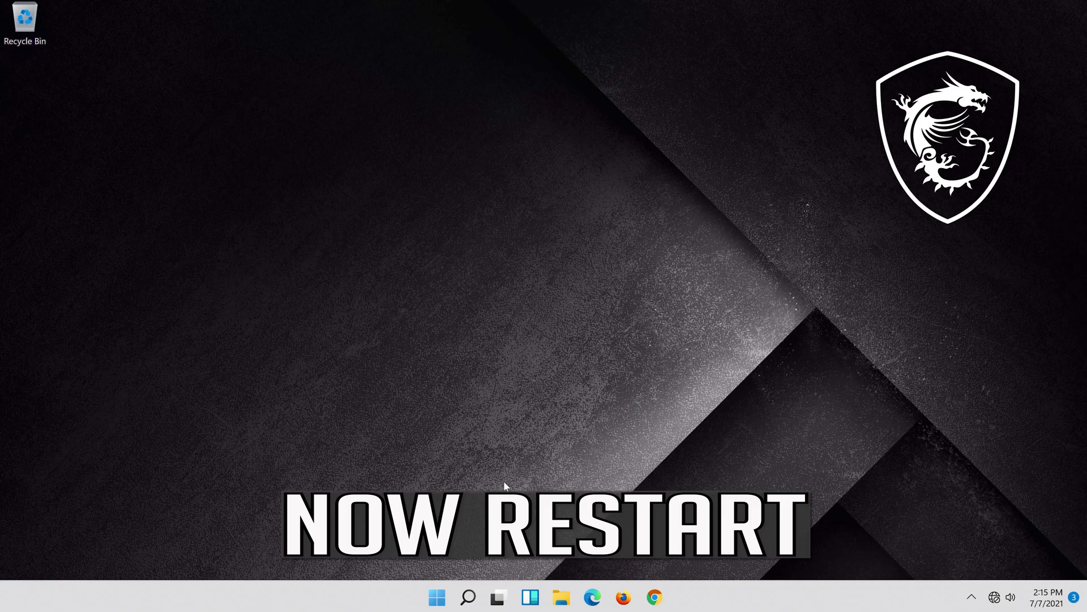
- Restart the computer to complete the network reset
left_click(425, 605)
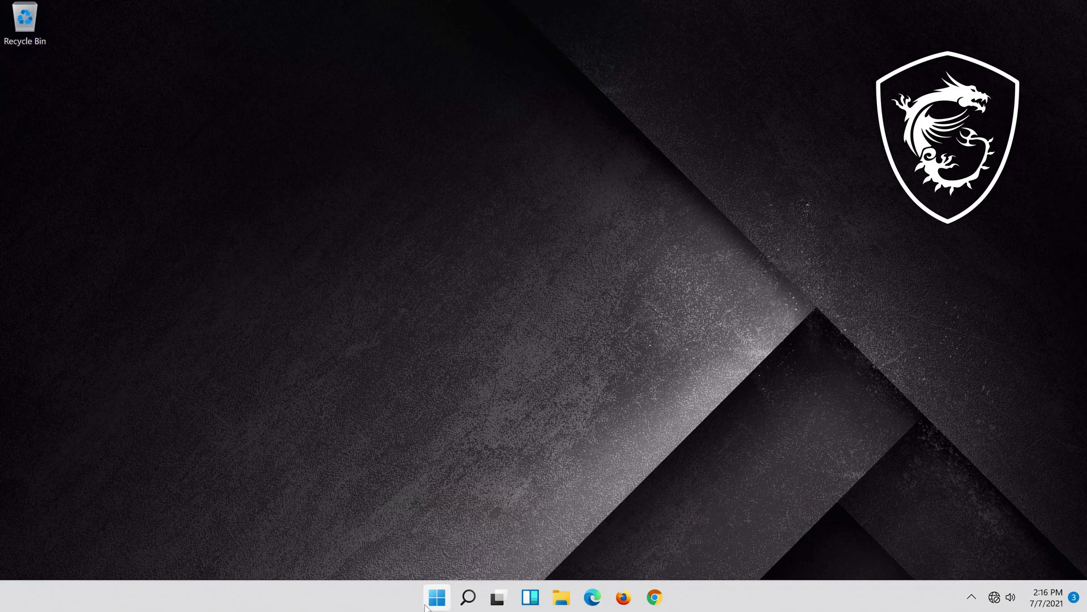
left_click(724, 549)
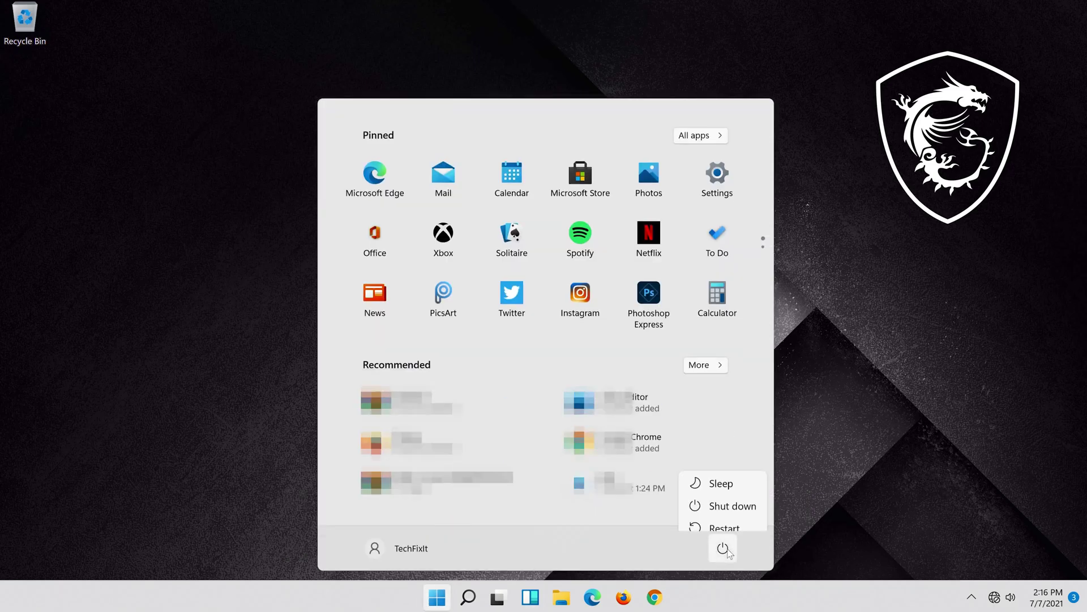
left_click(731, 521)
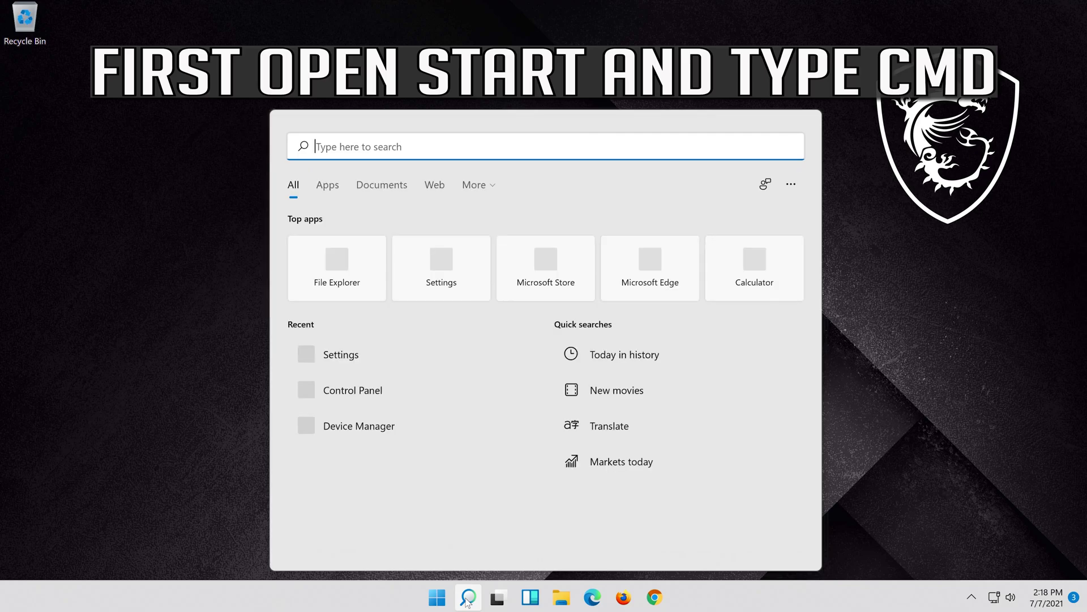
- Search Windows for "cmd" and run Command Prompt as administrator, allowing it to make changes to the device
type("cmd")
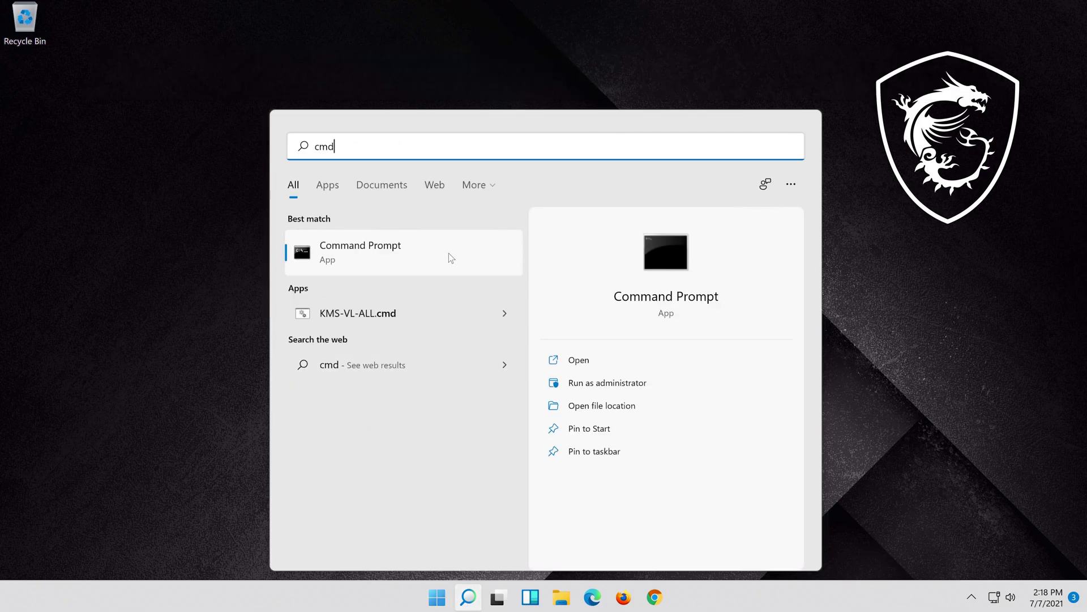
right_click(451, 257)
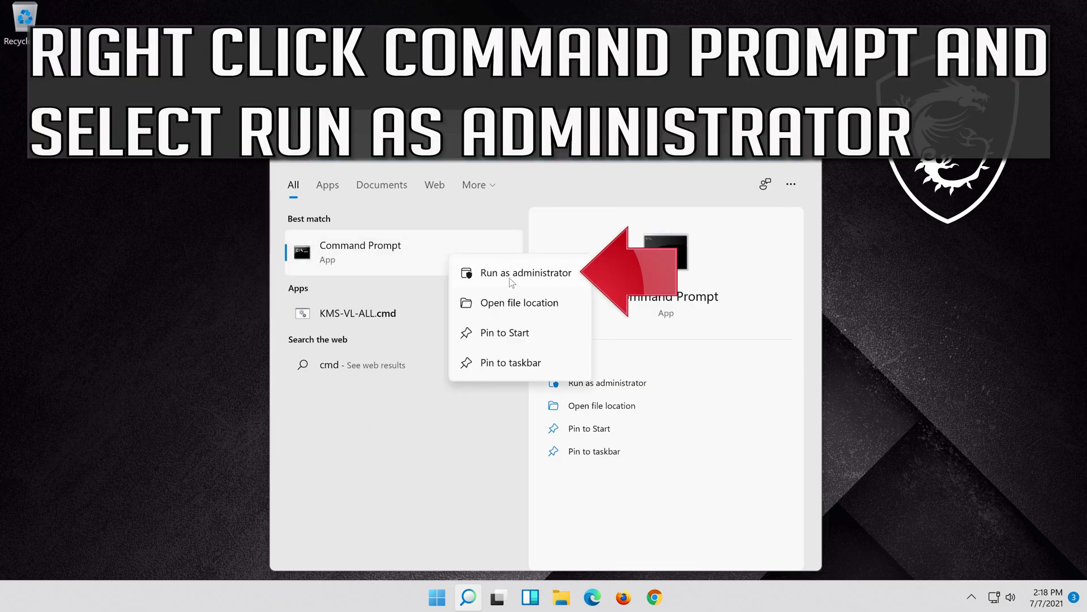
left_click(535, 274)
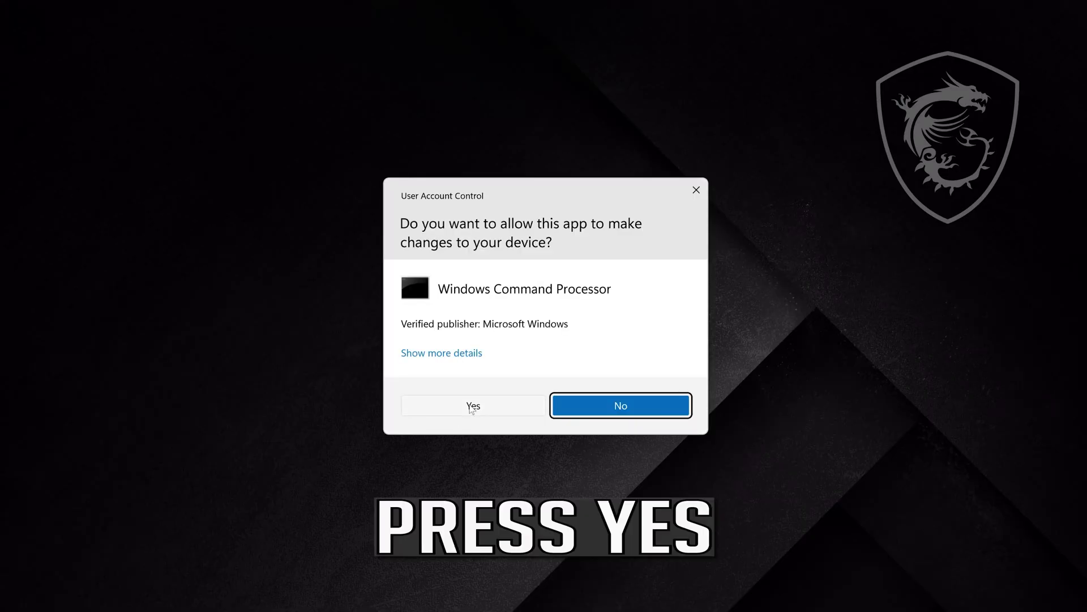
left_click(485, 405)
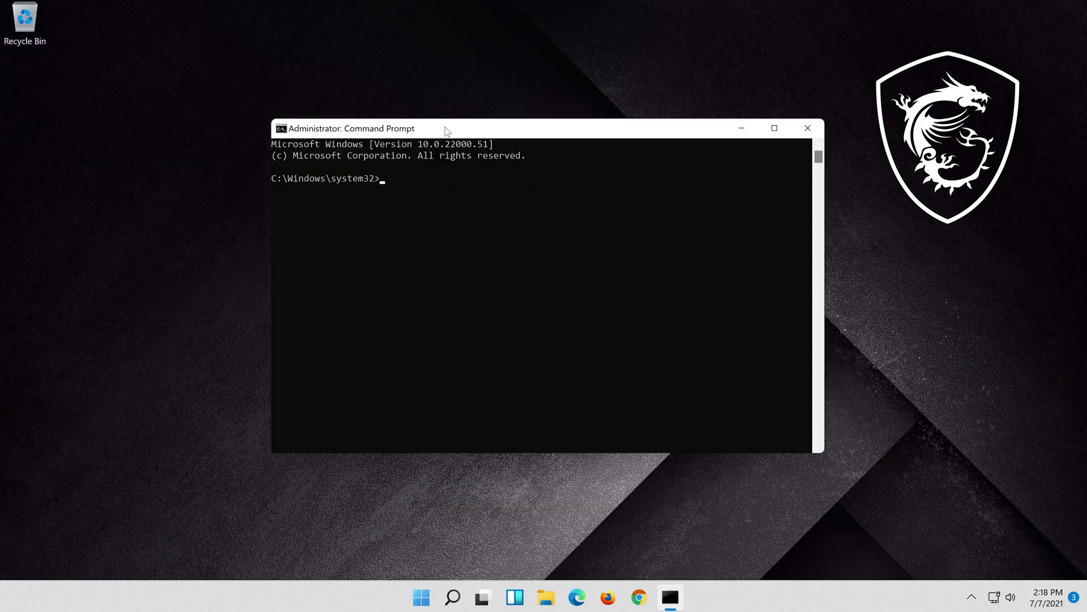
- Reset the TCP/IP stack by running netsh int ip reset c:\resetlog.txt
type("ne")
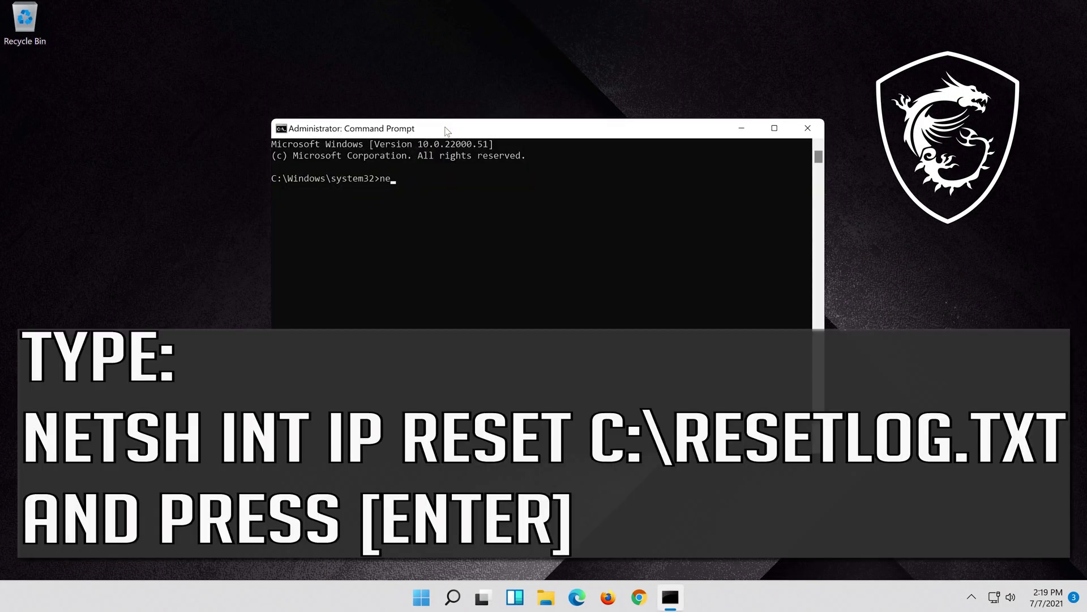
type("t")
type("sh int ip reset c:\\reset")
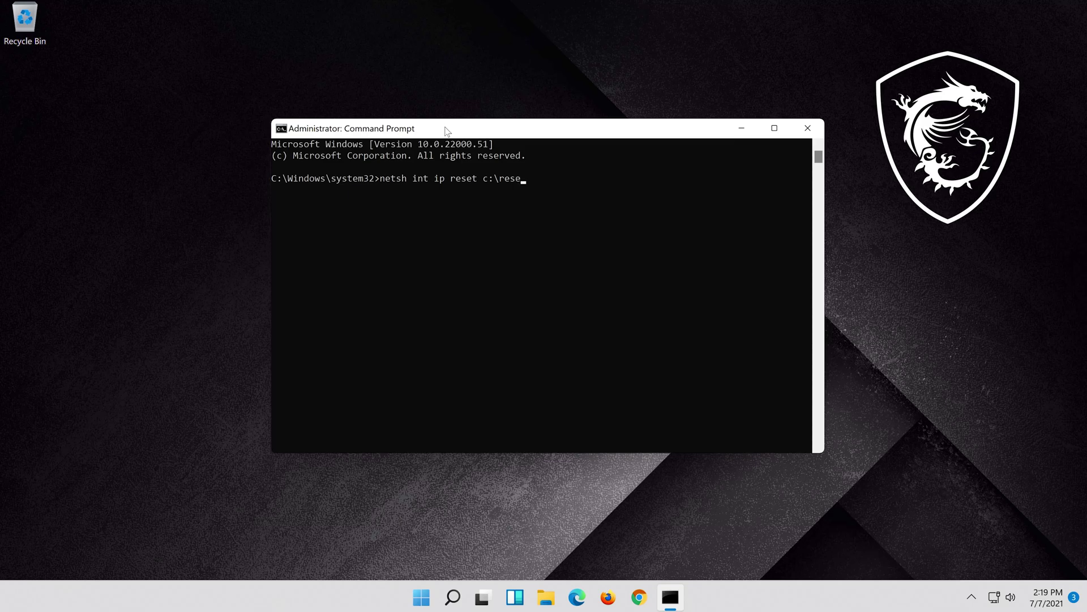
type("log.txt")
key("Return")
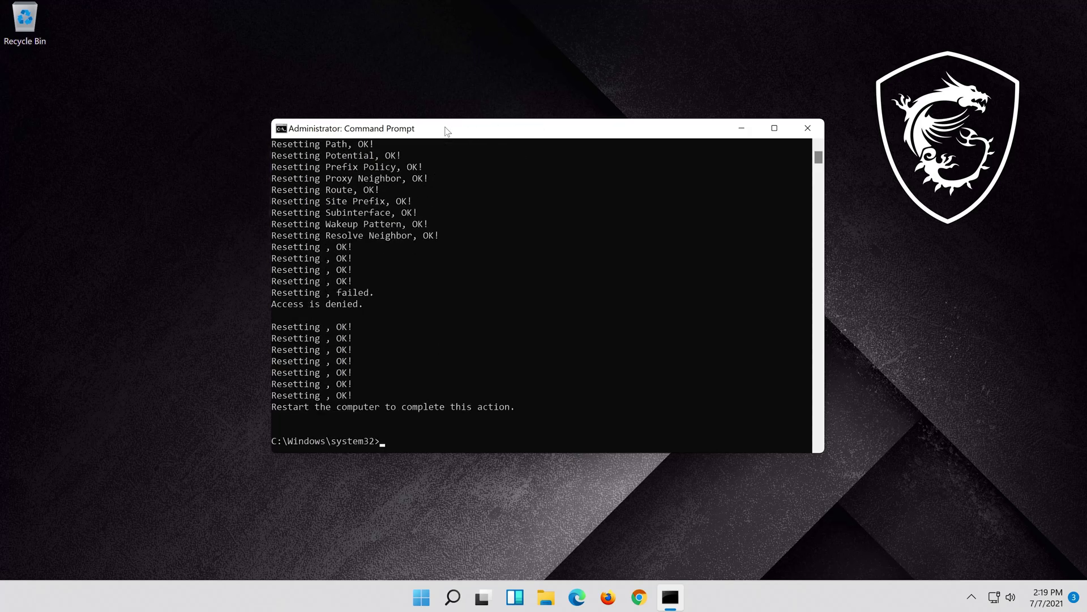
- Reset the Winsock catalog by running netsh winsock reset
type("n")
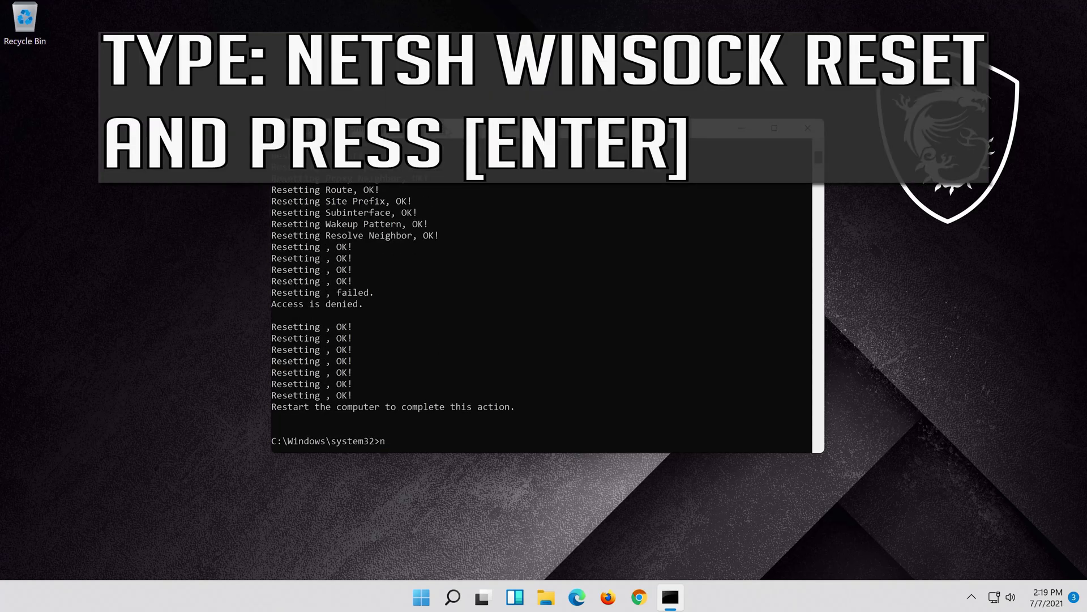
type("etsh winsock reset")
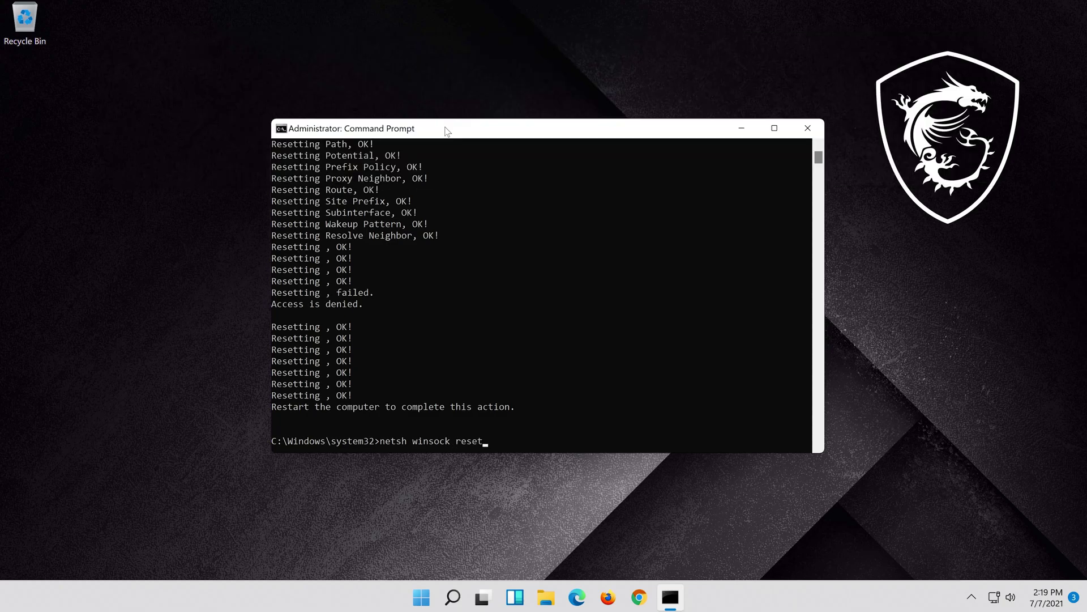
key("Return")
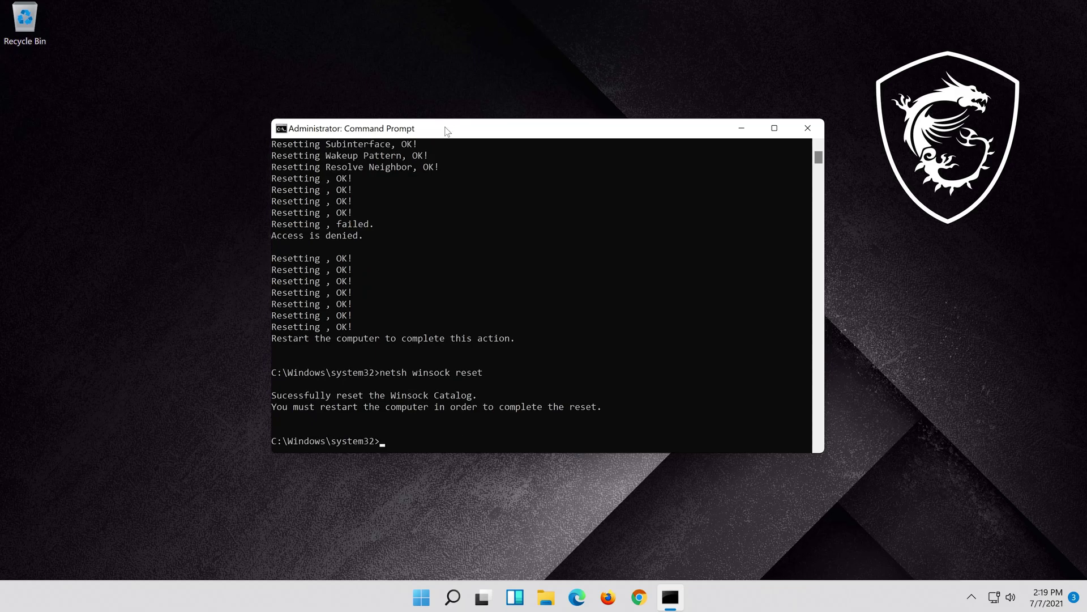
- Flush the DNS resolver cache with ipconfig /flushdns, and end the Command Prompt session with exit
type("ipconfig ")
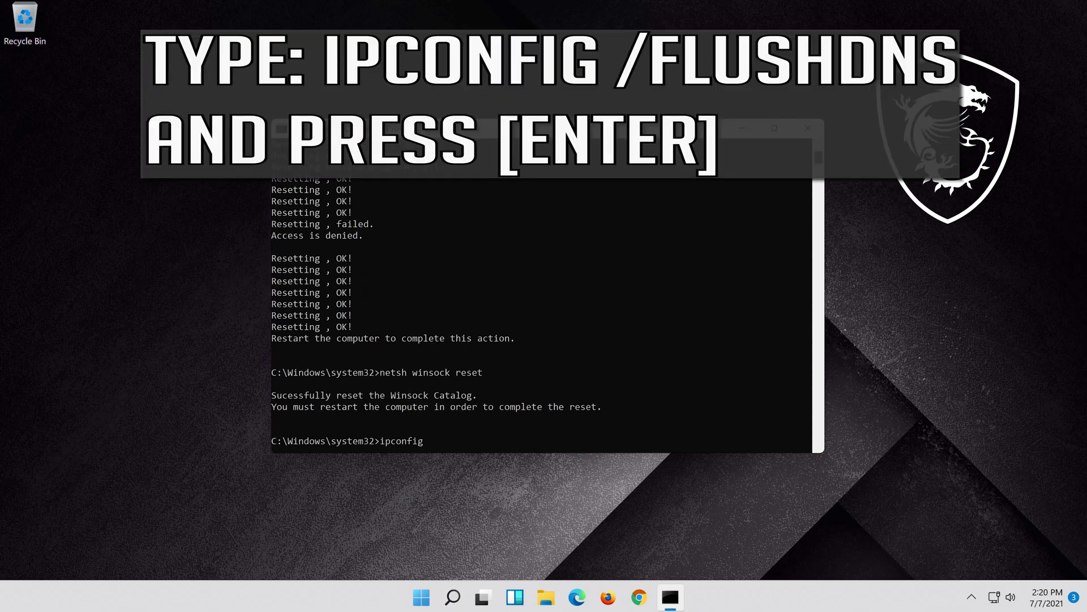
type("/flushdns")
key("Return")
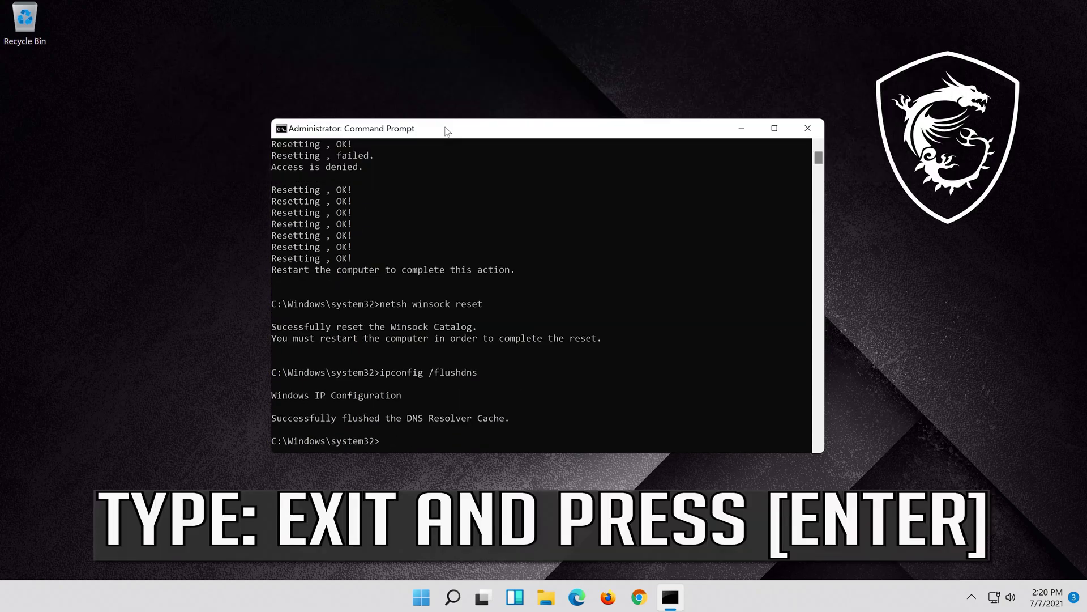
type("exit")
key("Return")
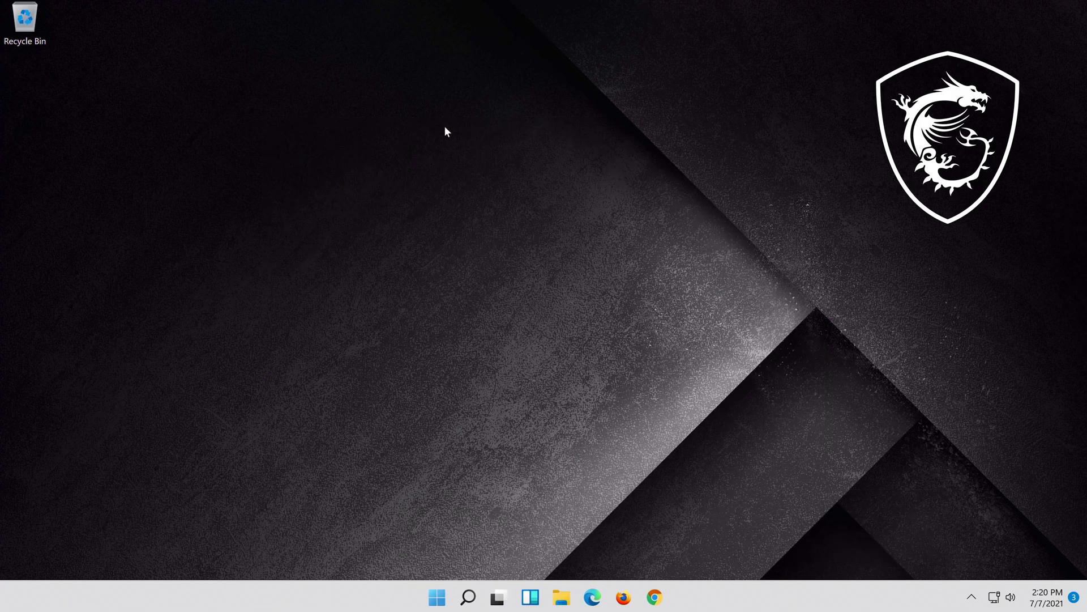
- Restart the computer to apply the TCP/IP and Winsock resets
left_click(438, 598)
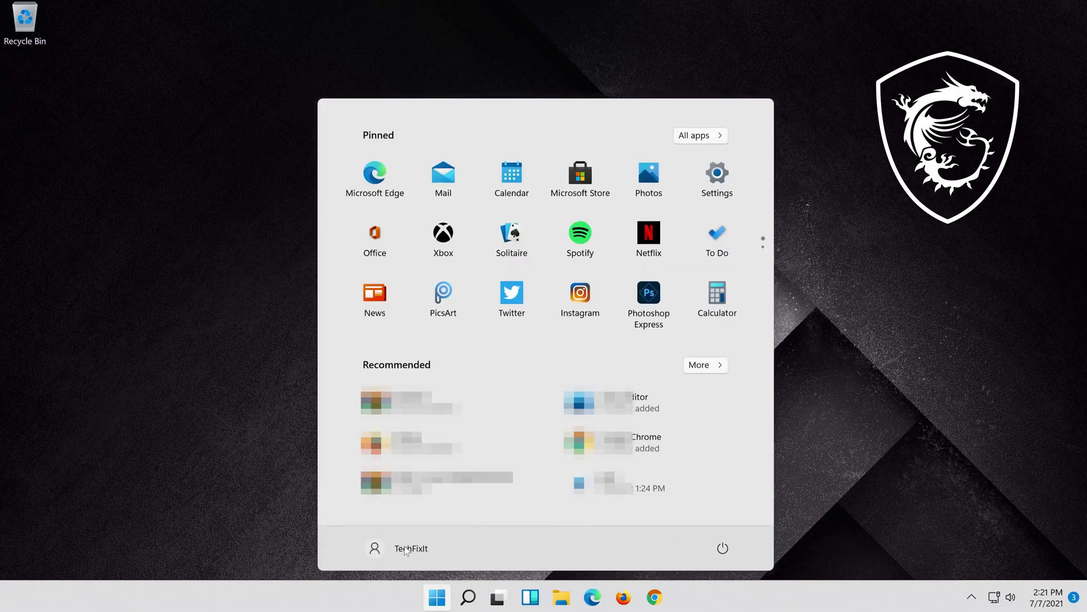
left_click(723, 548)
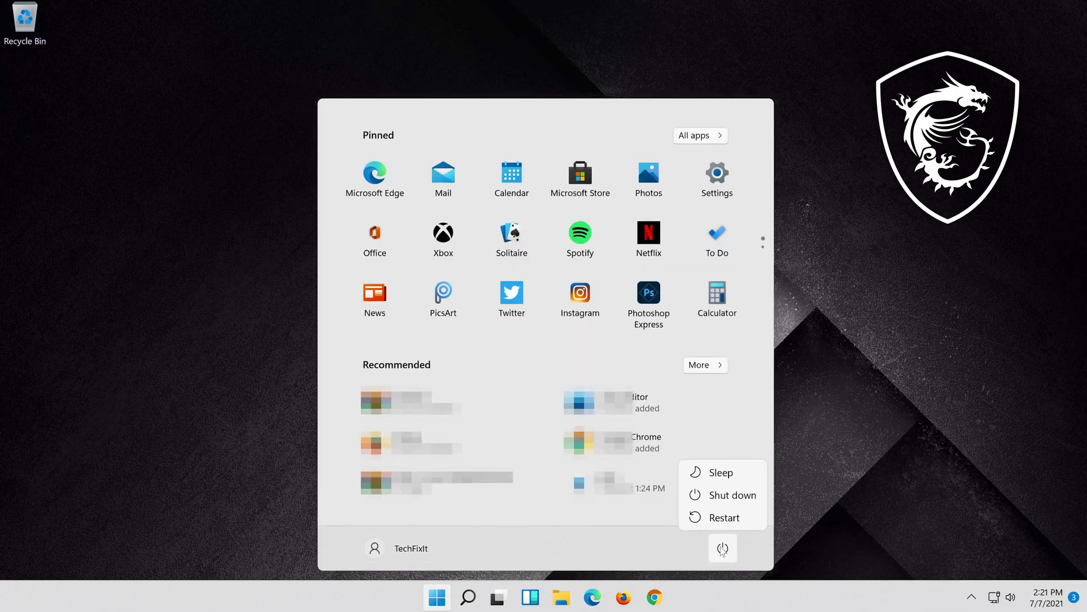
left_click(721, 518)
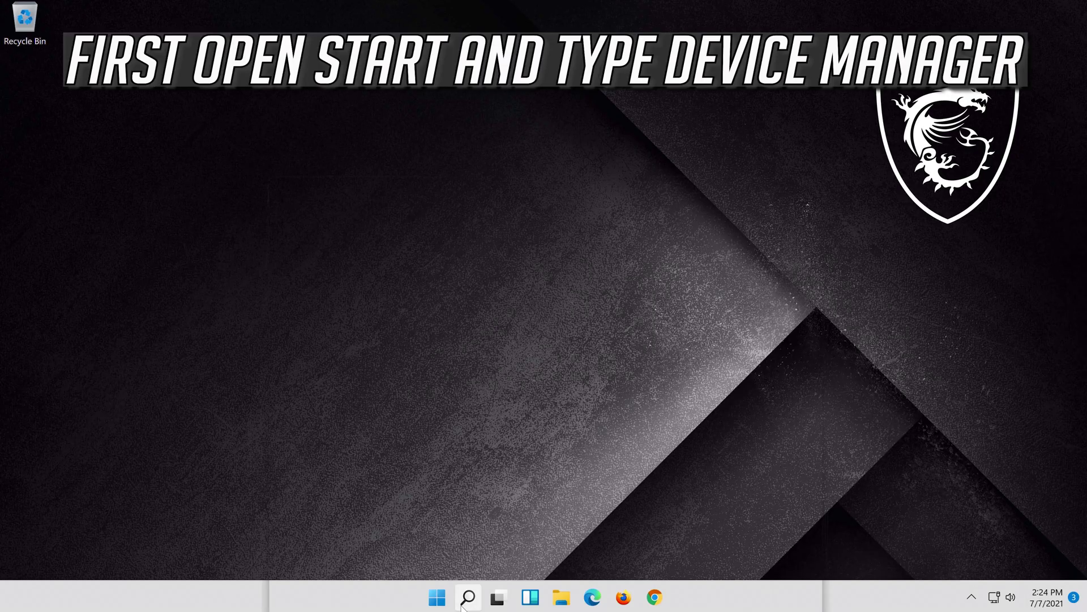
- Search Windows for "device manager" and open Device Manager
left_click(466, 599)
type("dev")
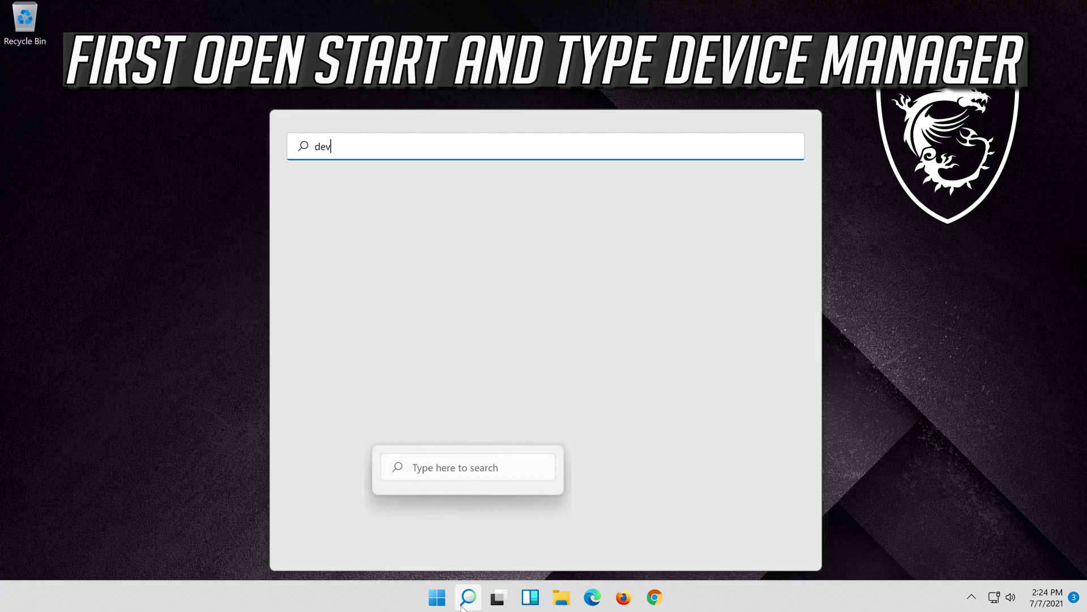
type("ice mana")
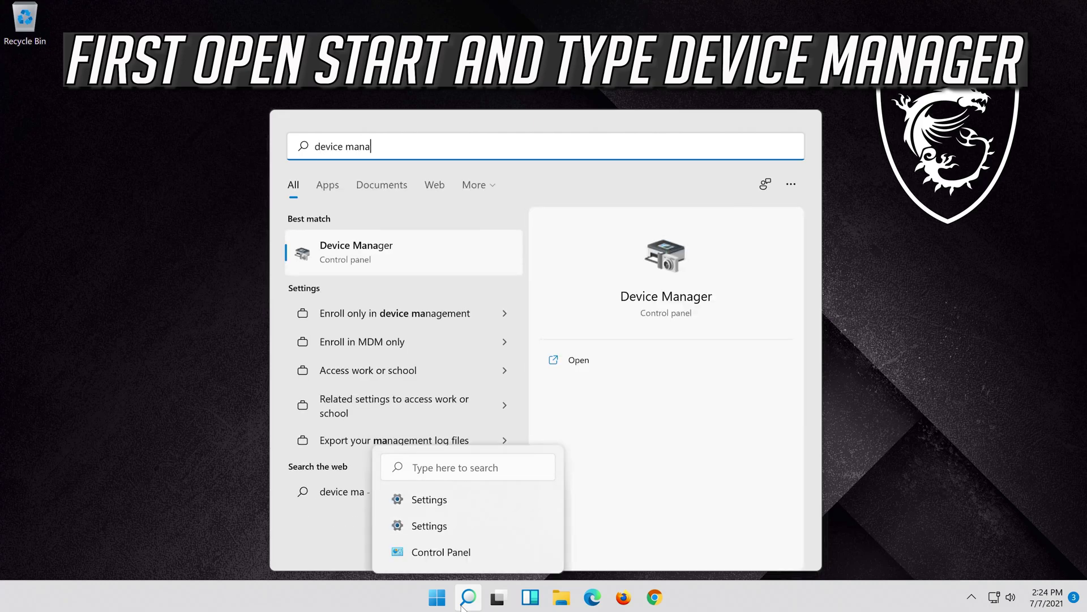
type("ger")
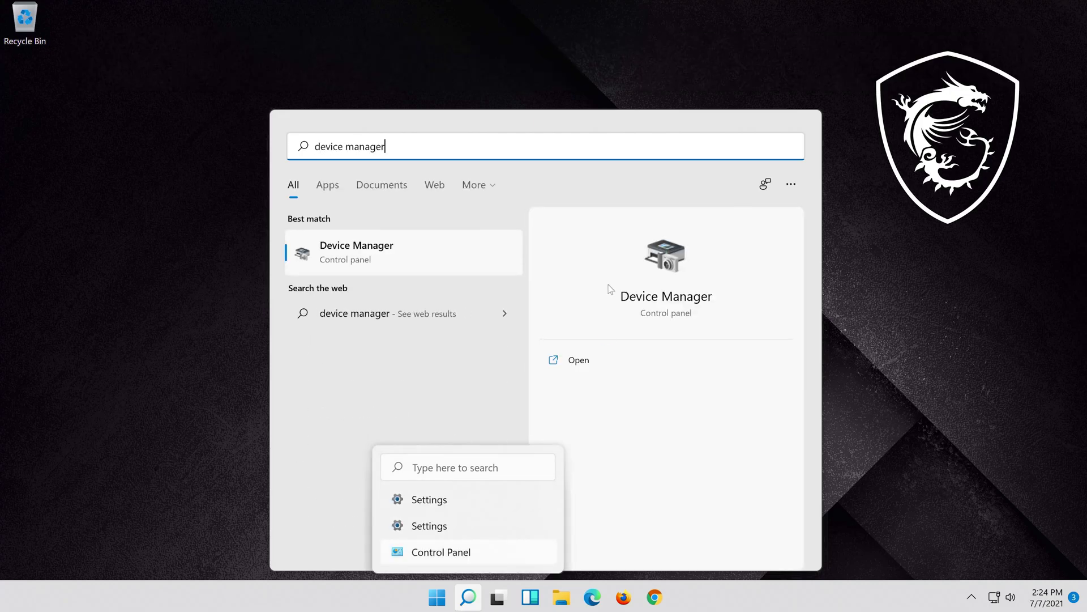
left_click(389, 259)
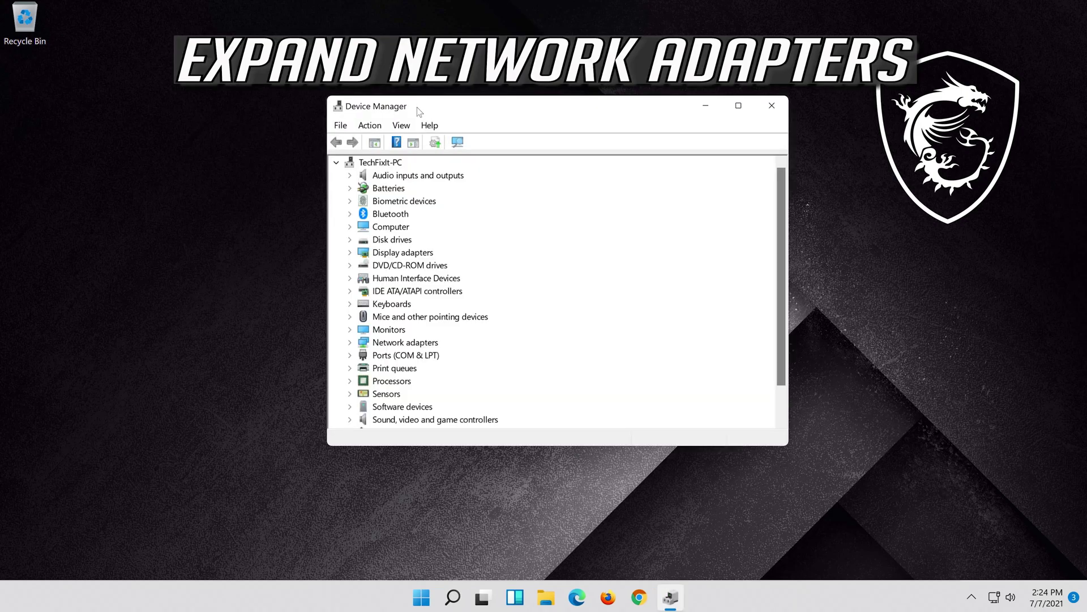
- Open the driver properties of the Intel(R) 82574L Gigabit Network Connection under the network adapters
double_click(396, 342)
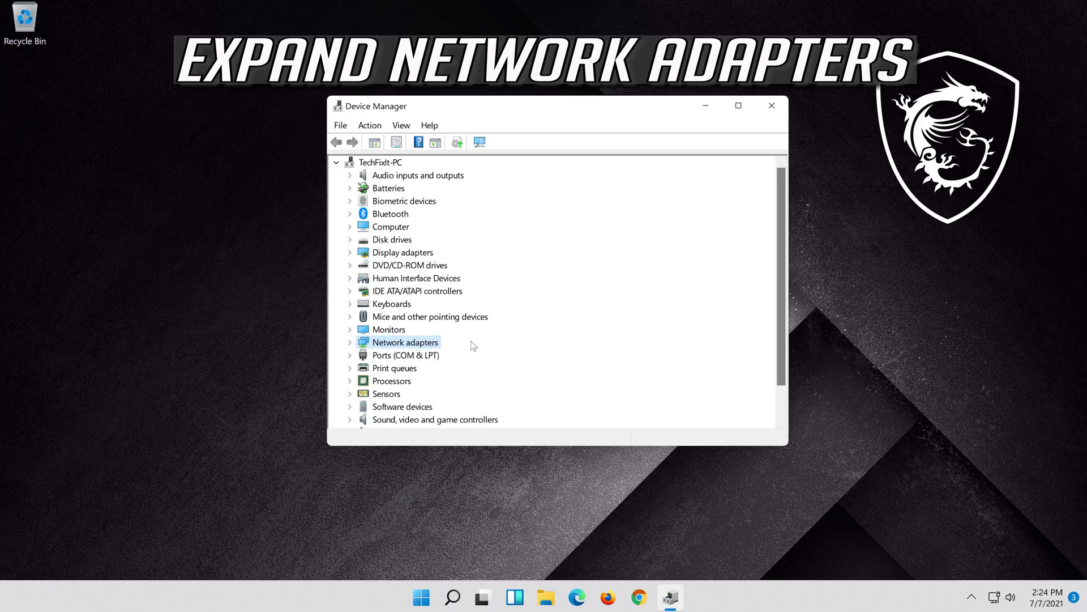
left_click(350, 342)
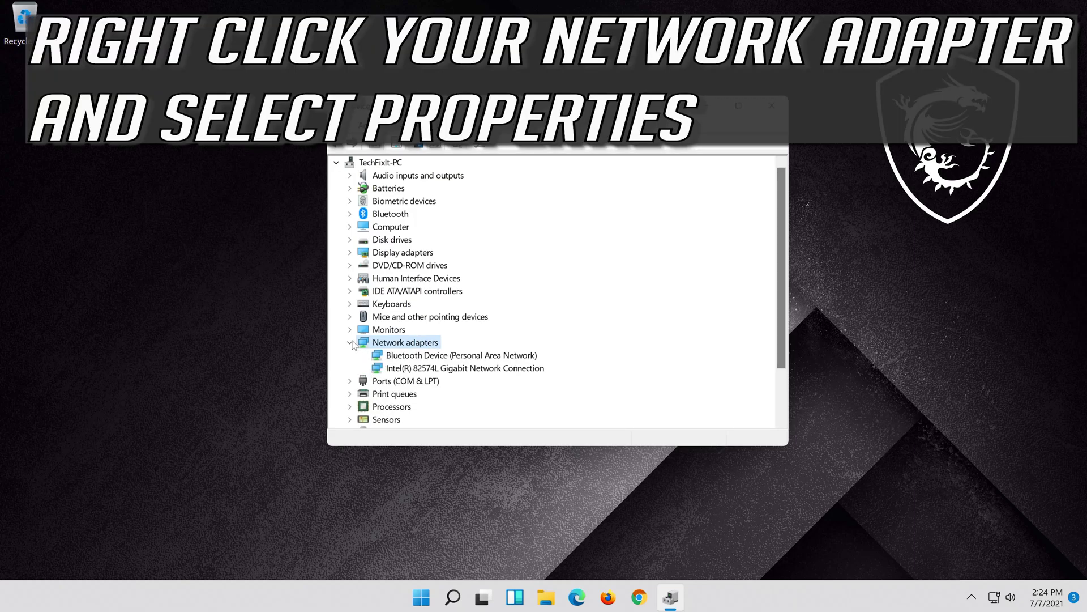
right_click(464, 370)
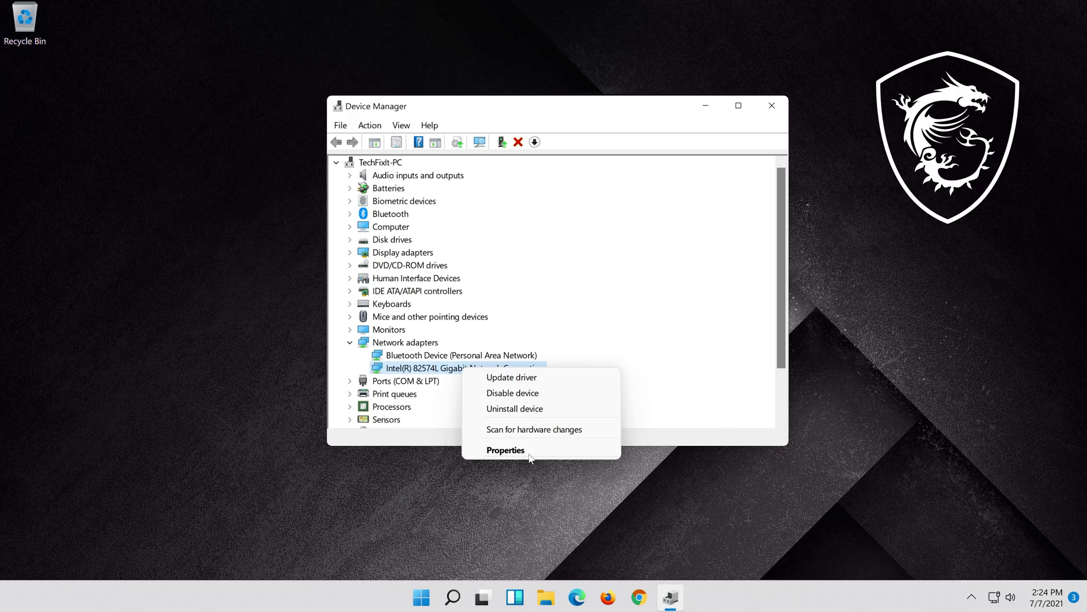
left_click(527, 450)
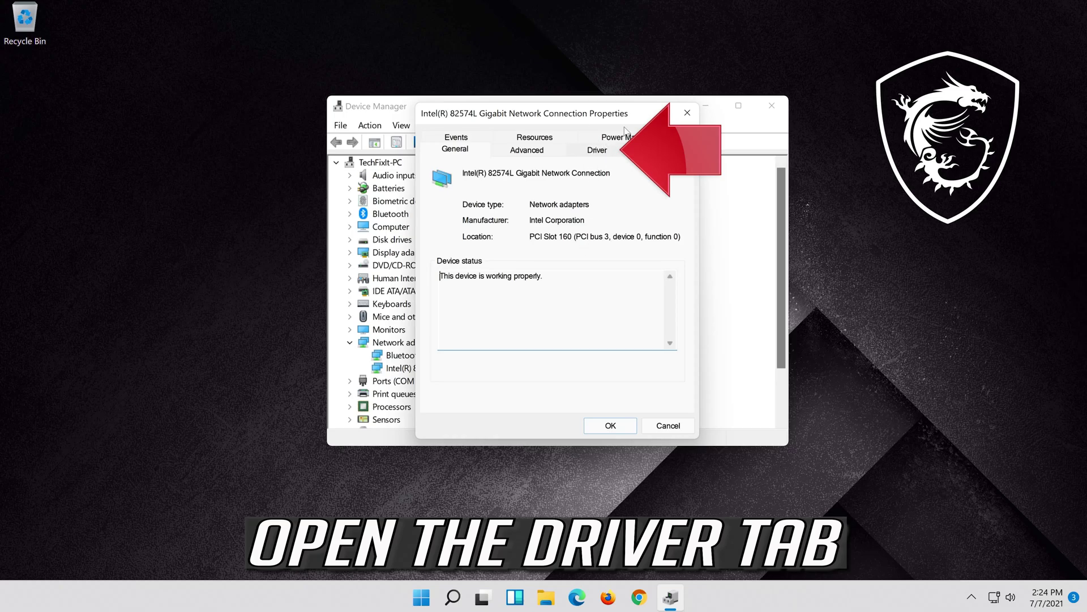
left_click(597, 151)
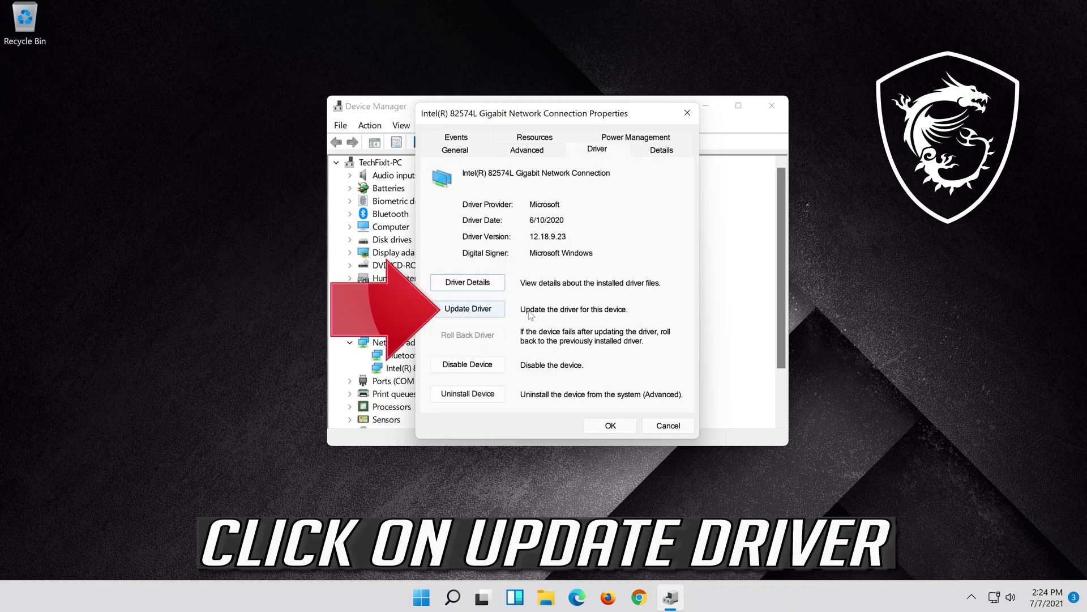
- Search automatically for an updated adapter driver, and continue the search by checking for updates in Windows Update
left_click(453, 313)
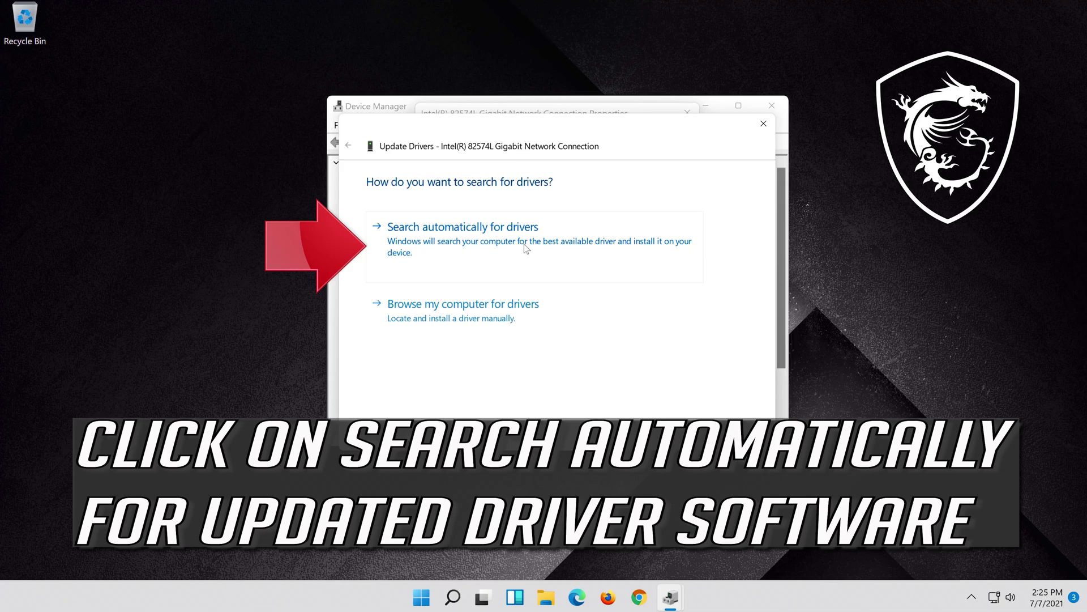
left_click(470, 244)
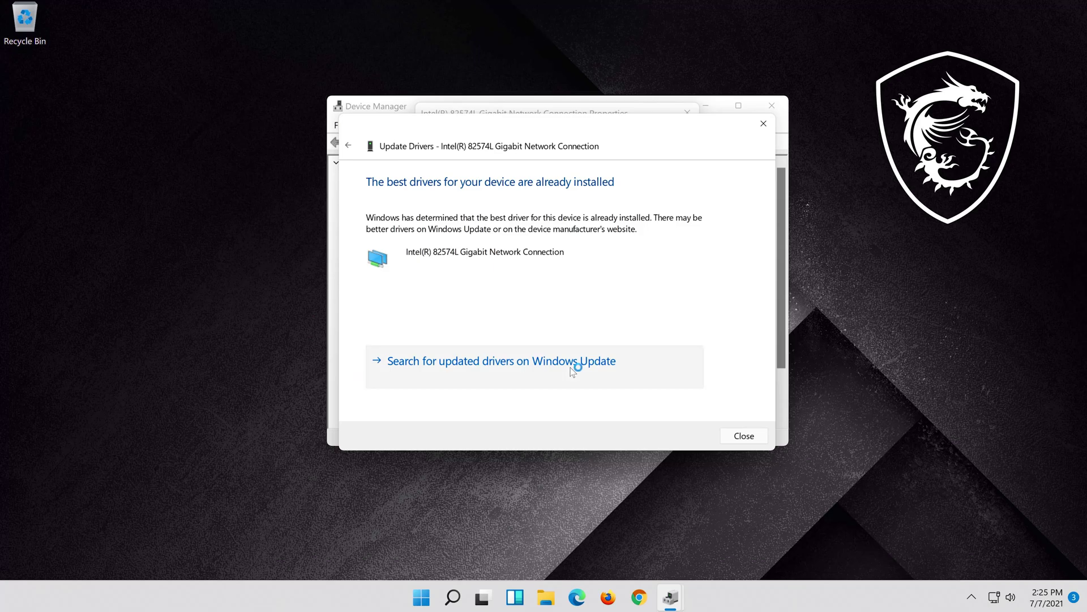
left_click(574, 371)
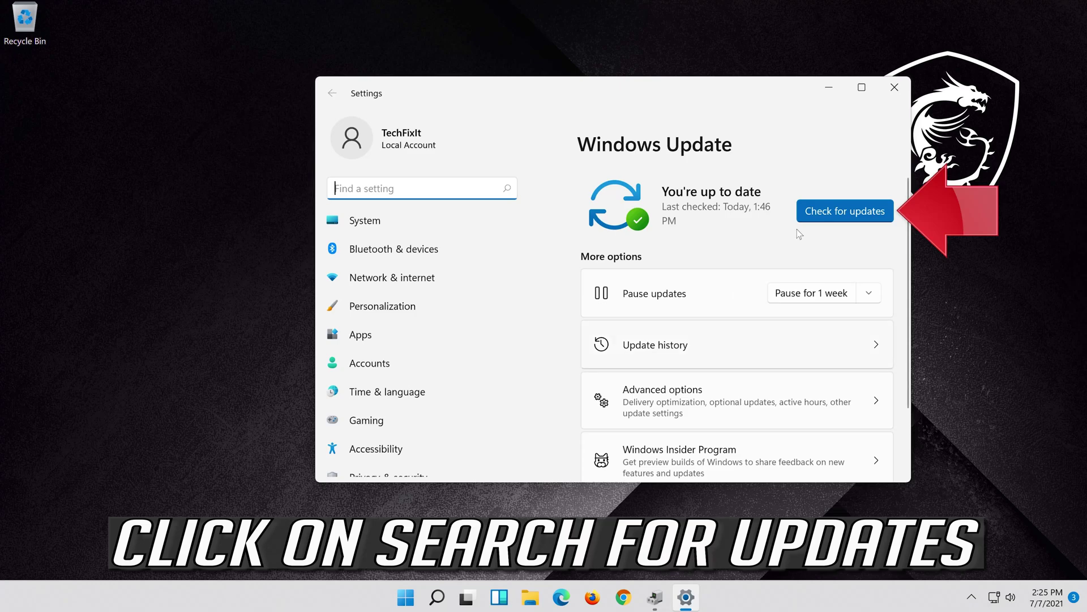
left_click(849, 219)
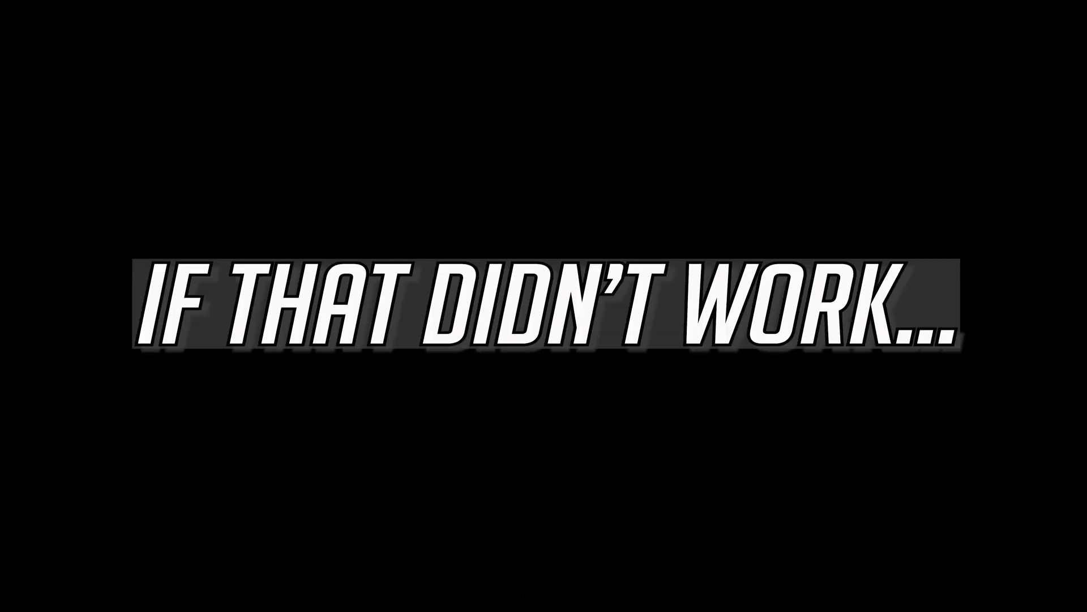
- Search Windows for "device manager" and open Device Manager again
left_click(463, 606)
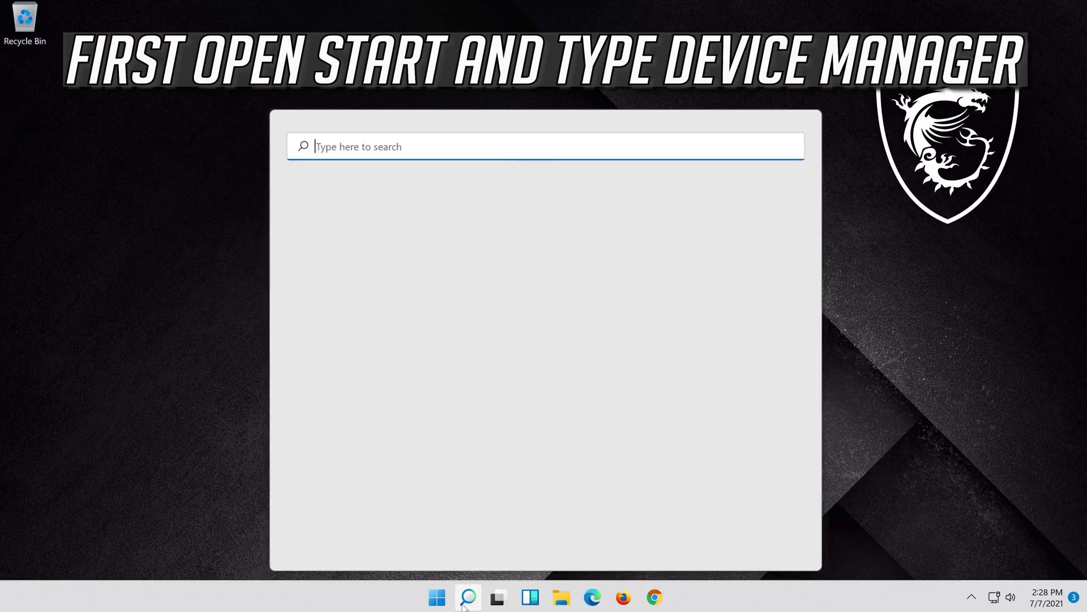
type("devi")
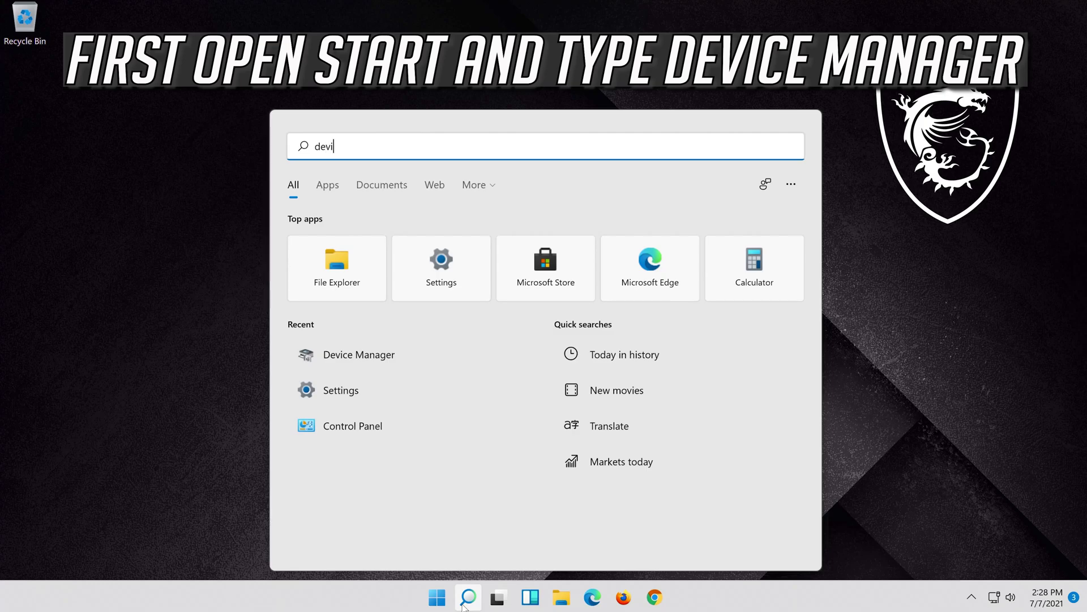
type("ce manager")
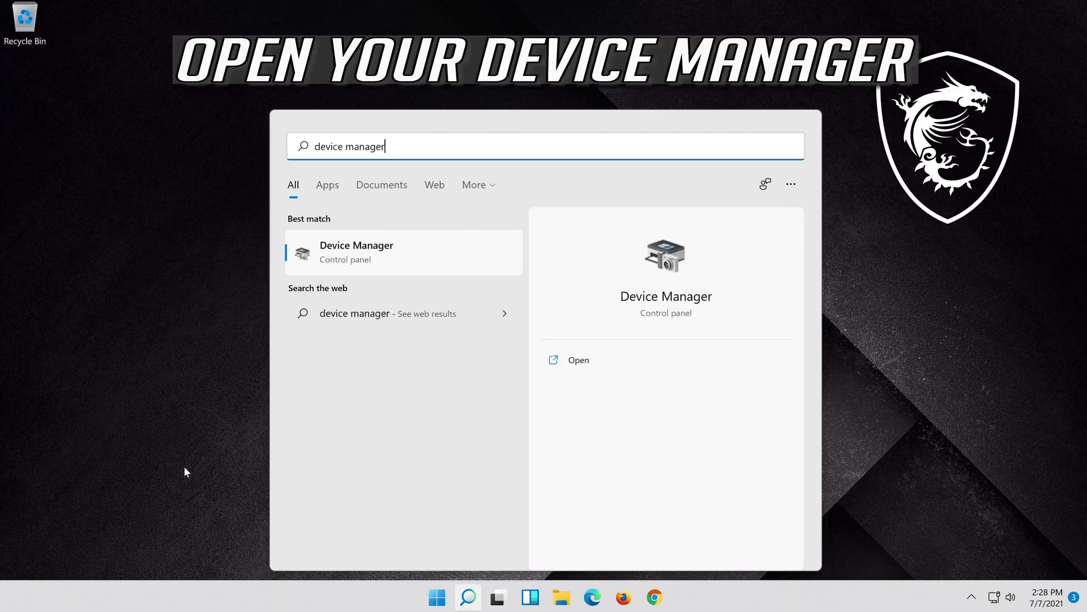
left_click(383, 257)
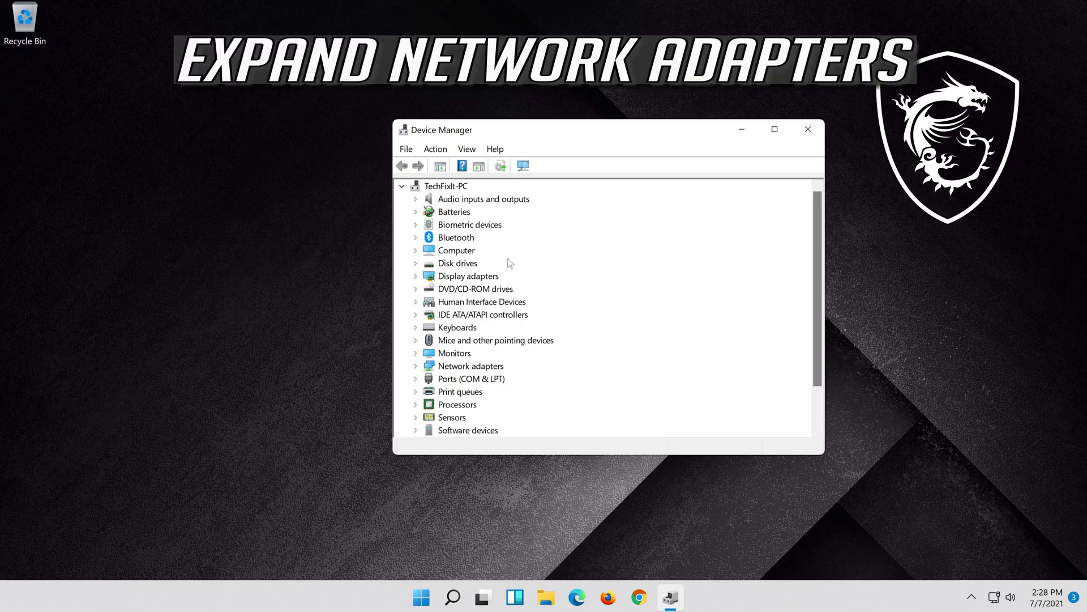
- Uninstall the Intel(R) 82574L Gigabit Network Connection network adapter through its driver properties
left_click(416, 366)
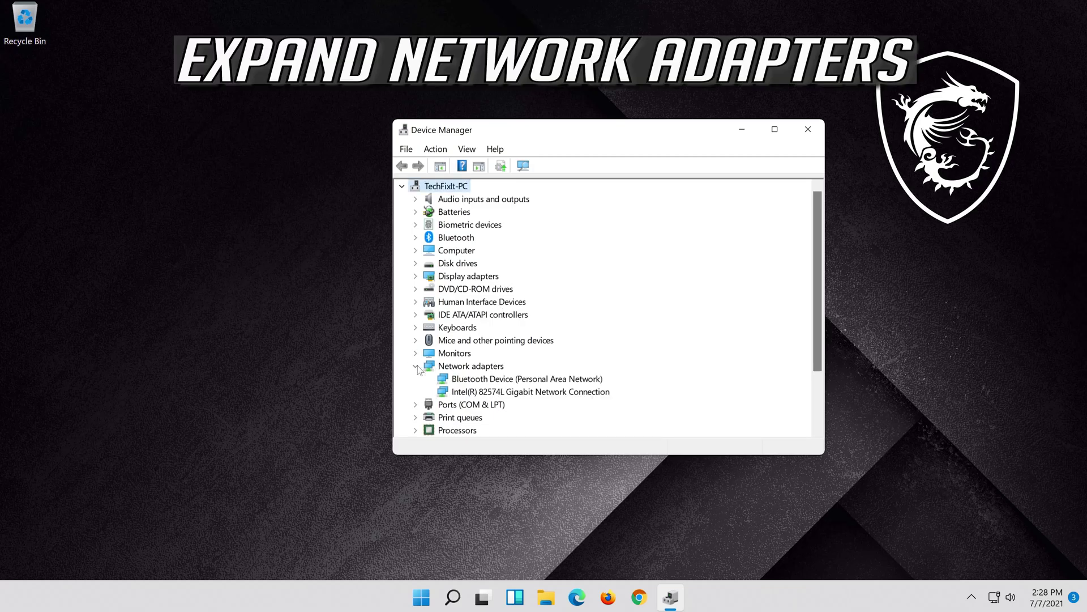
left_click(484, 396)
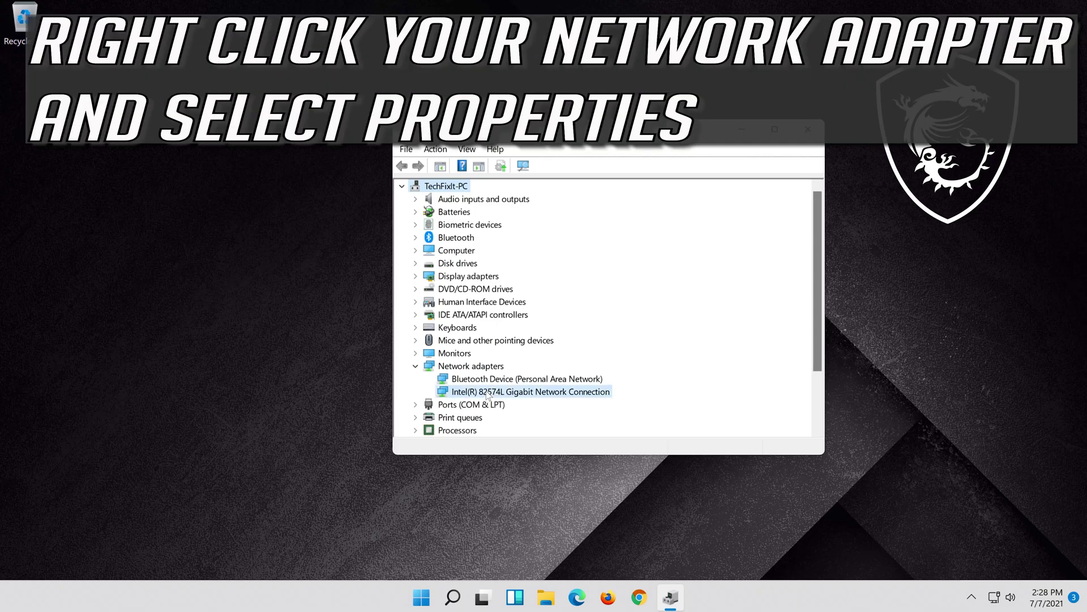
right_click(534, 395)
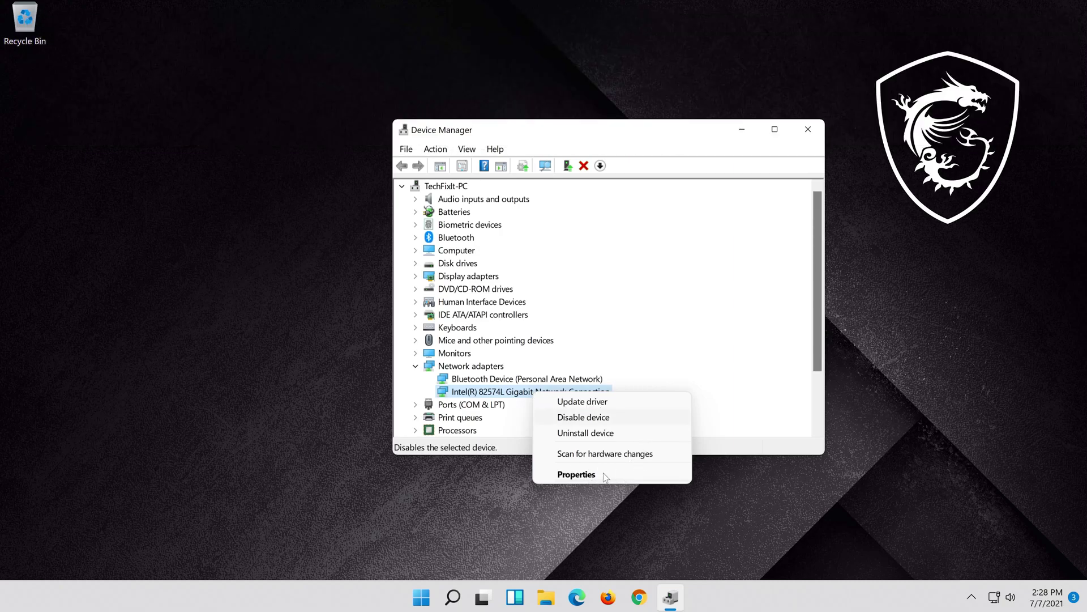
left_click(604, 478)
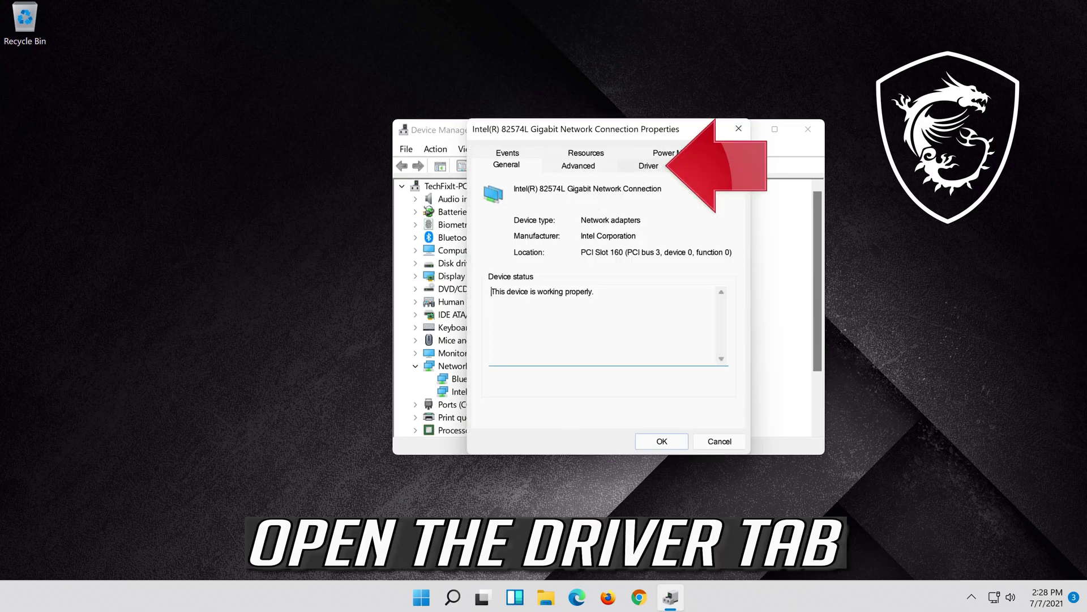
left_click(657, 171)
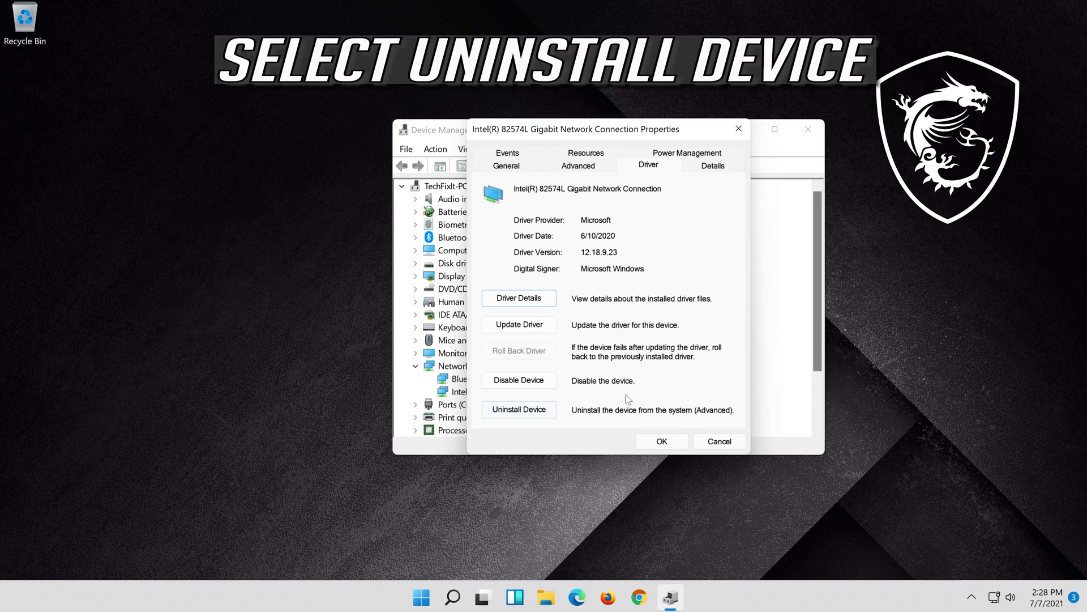
left_click(527, 413)
left_click(527, 413)
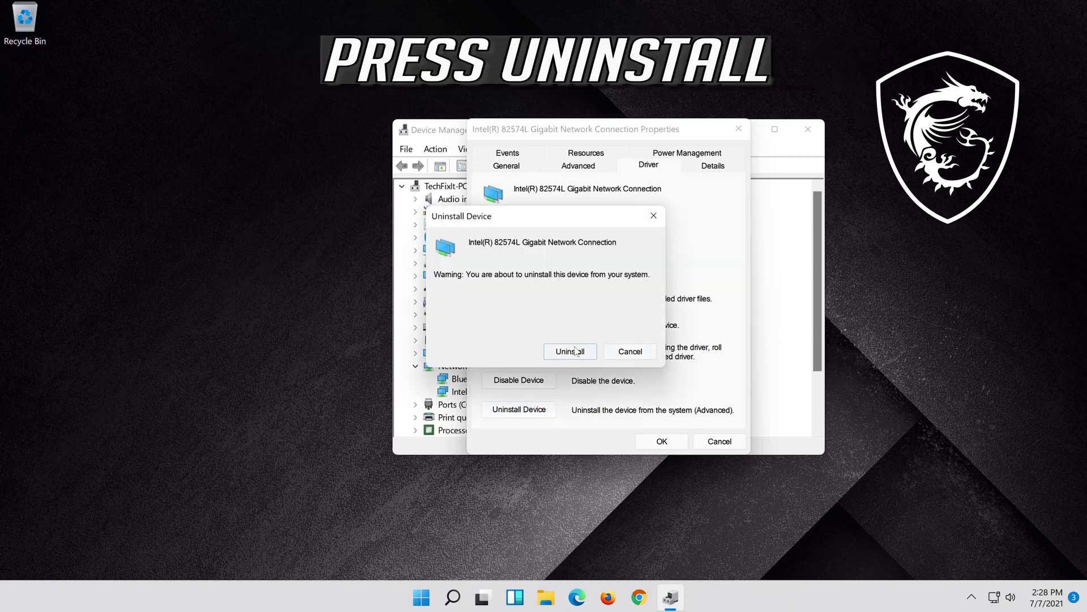
left_click(572, 355)
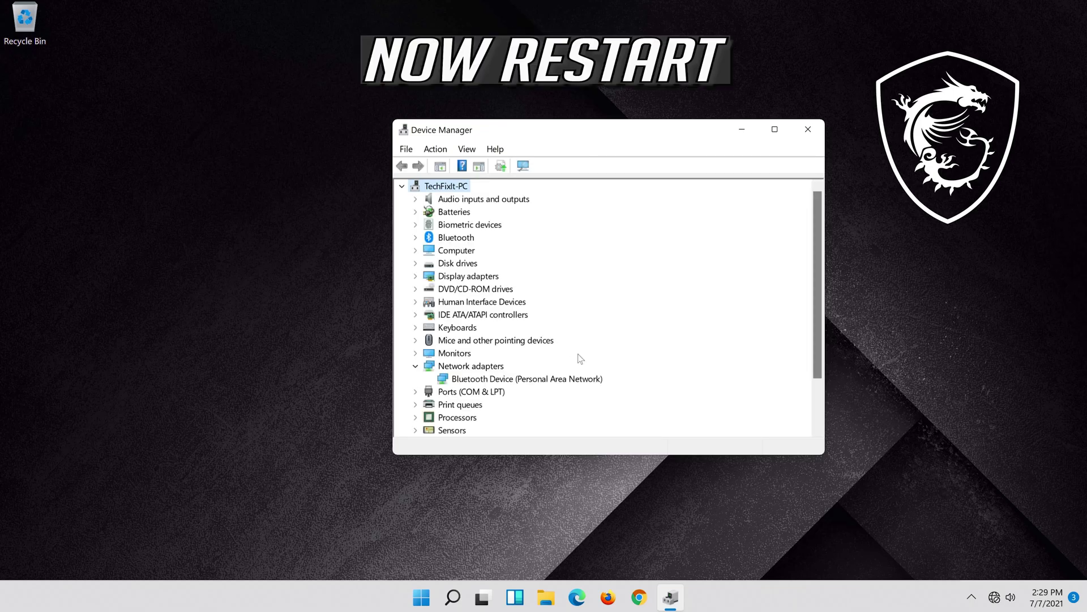
- Close Device Manager and restart the computer
left_click(815, 130)
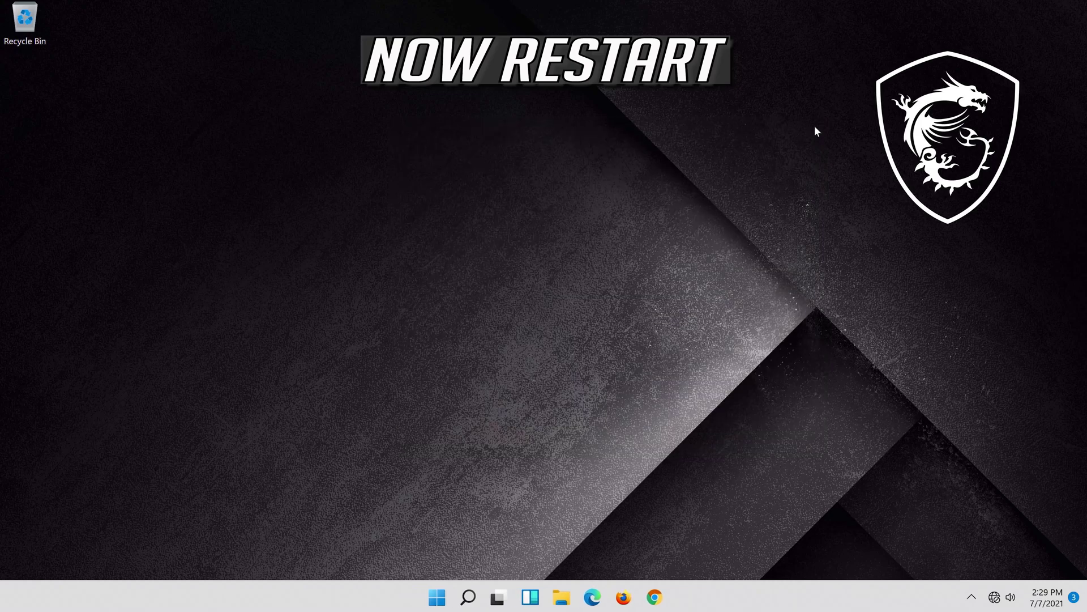
left_click(440, 602)
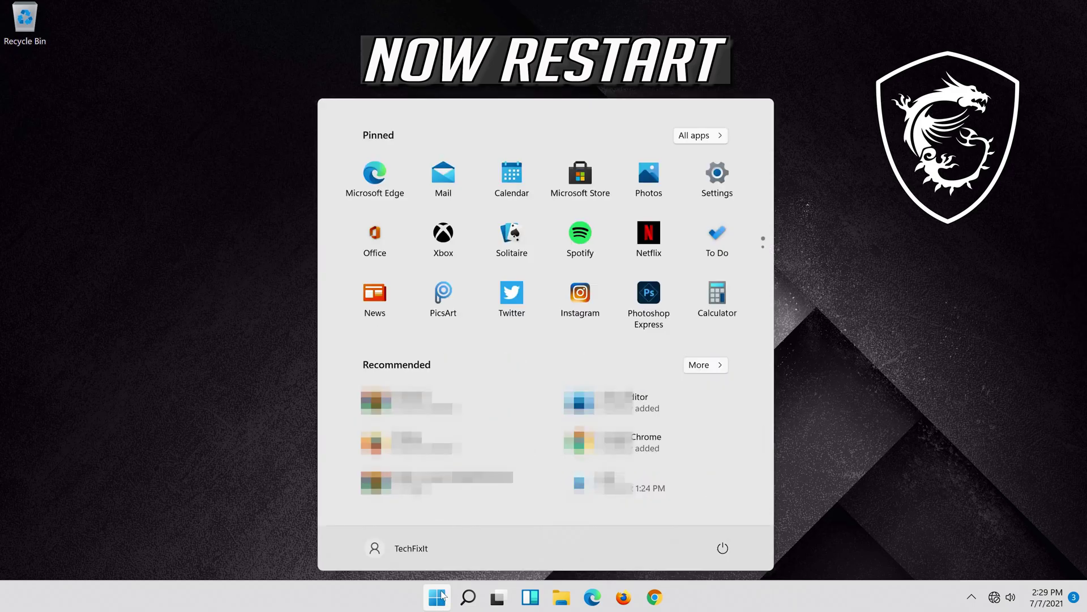
left_click(724, 549)
left_click(729, 516)
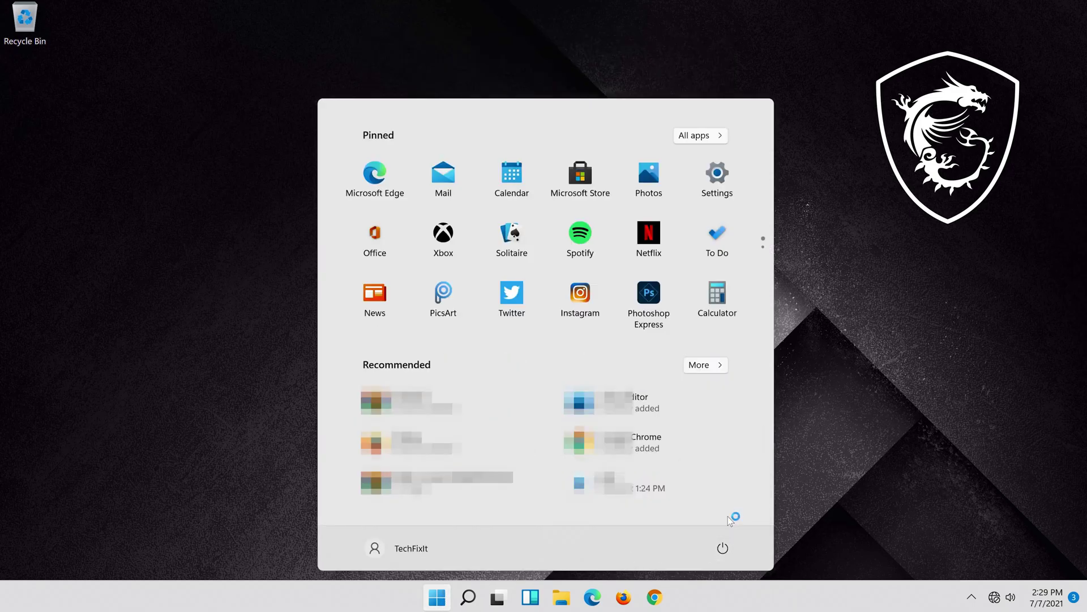
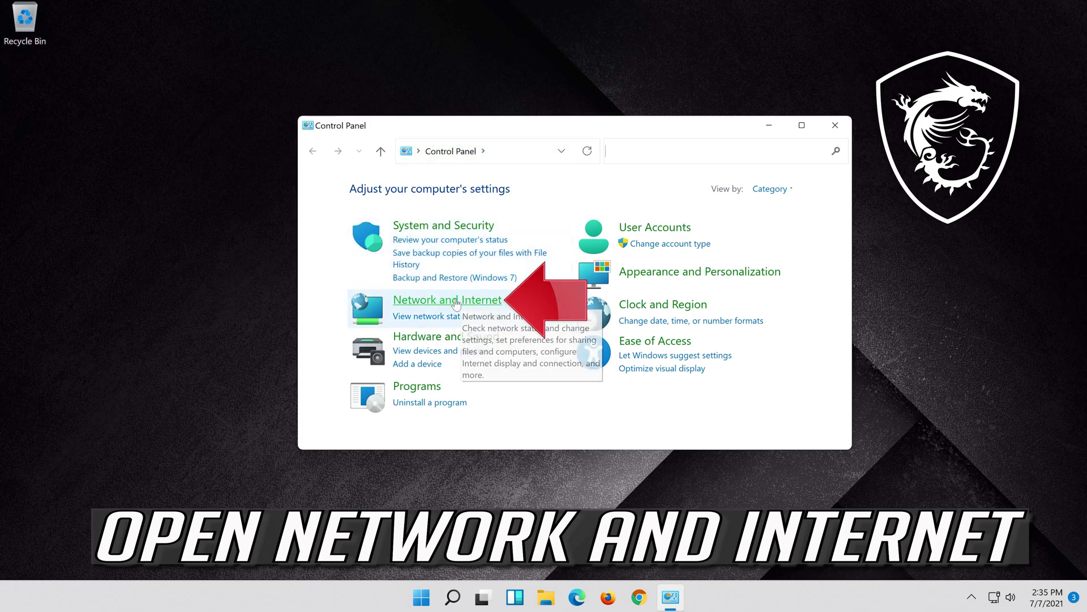
- From Network and Sharing Center, open the Internet Protocol Version 4 (TCP/IPv4) properties of the Ethernet0 connection
left_click(470, 301)
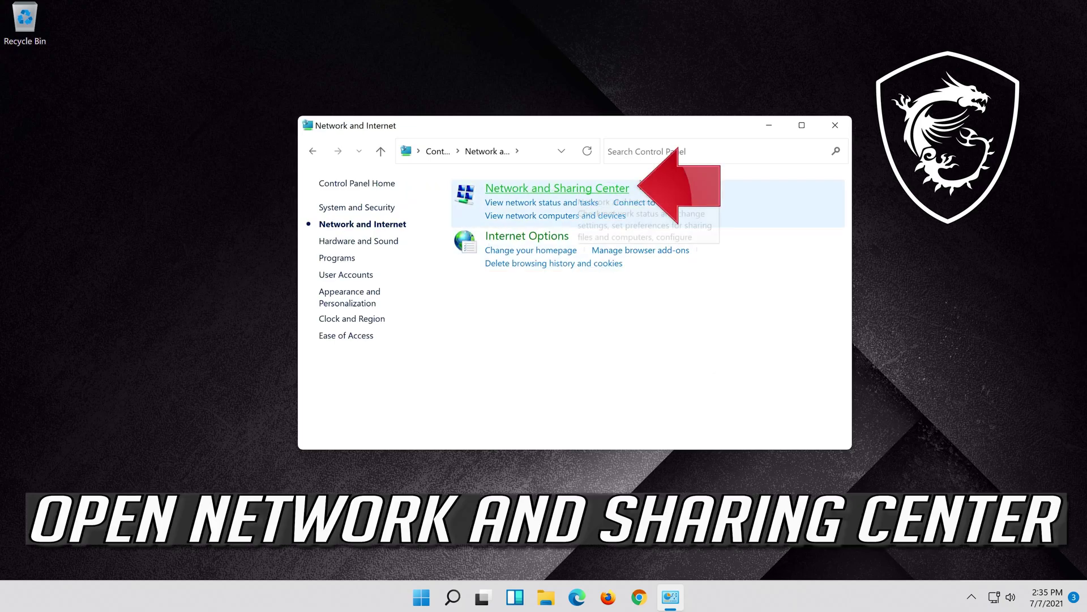
left_click(529, 188)
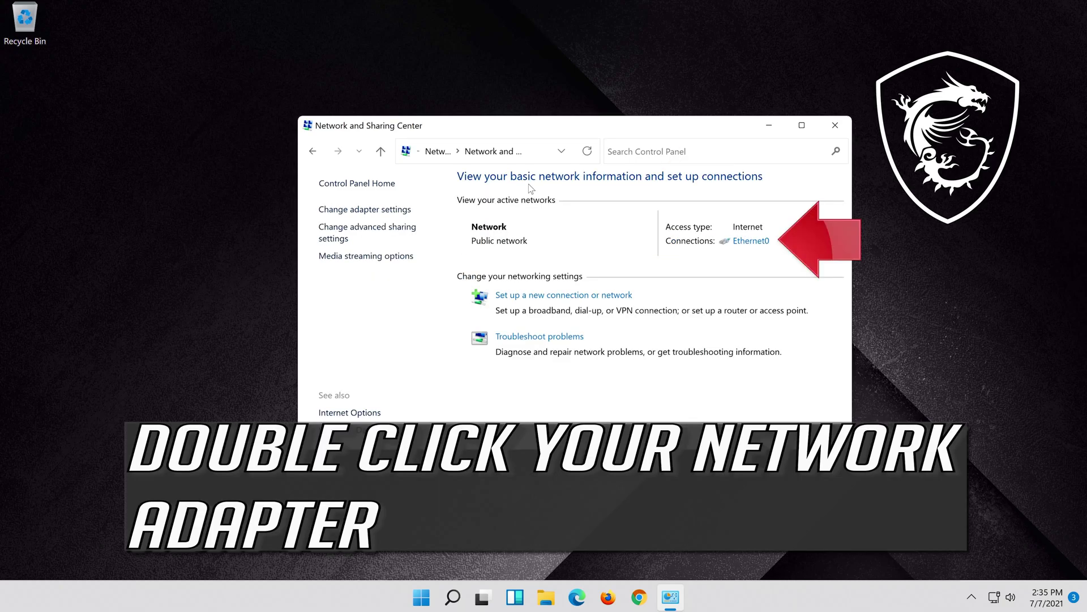
left_click(751, 249)
left_click(742, 248)
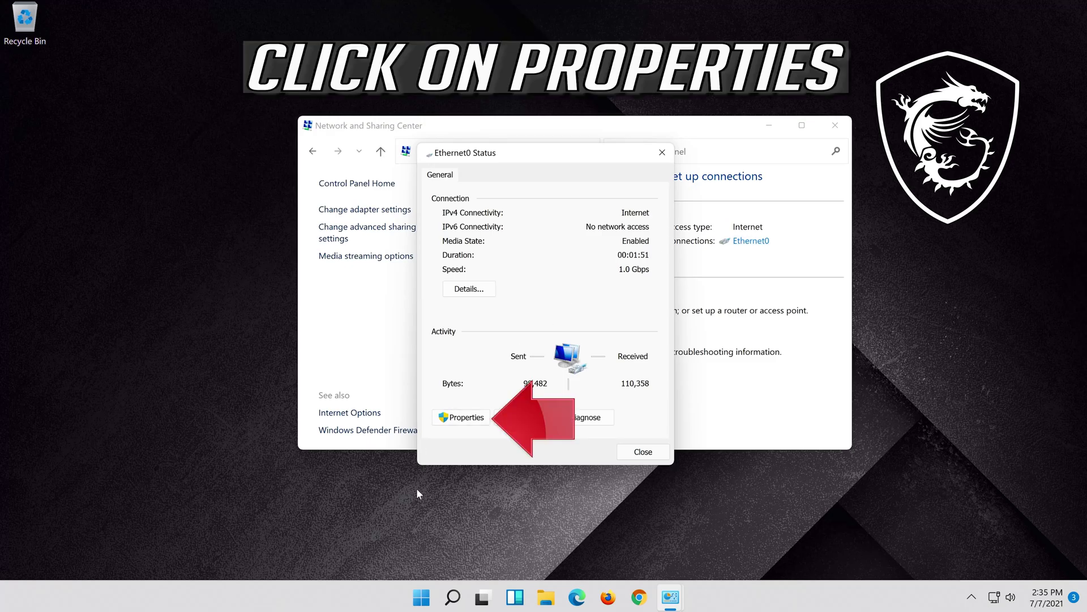
left_click(463, 419)
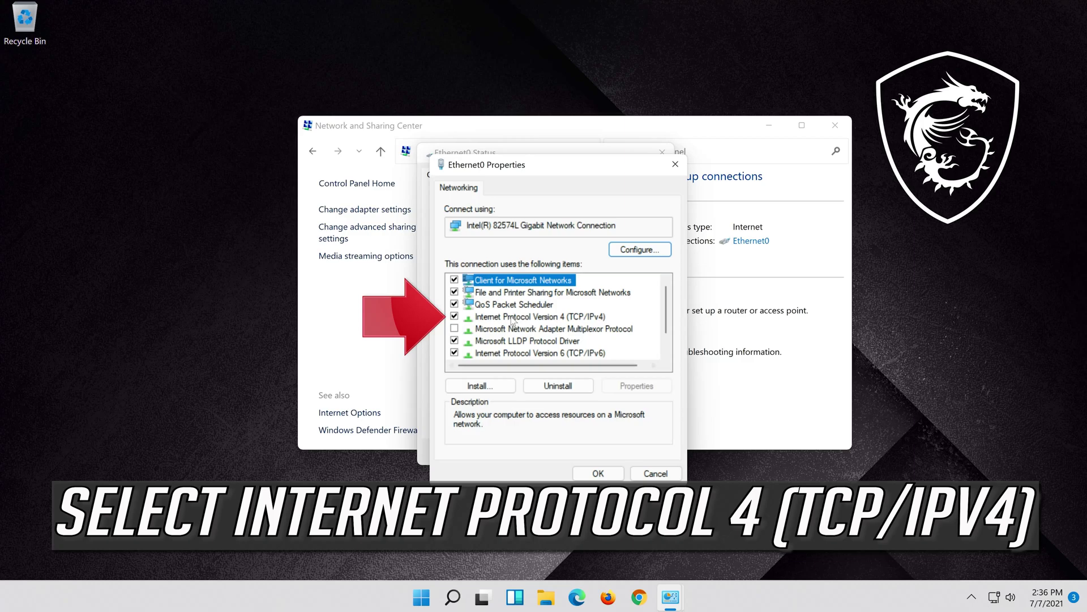
left_click(489, 319)
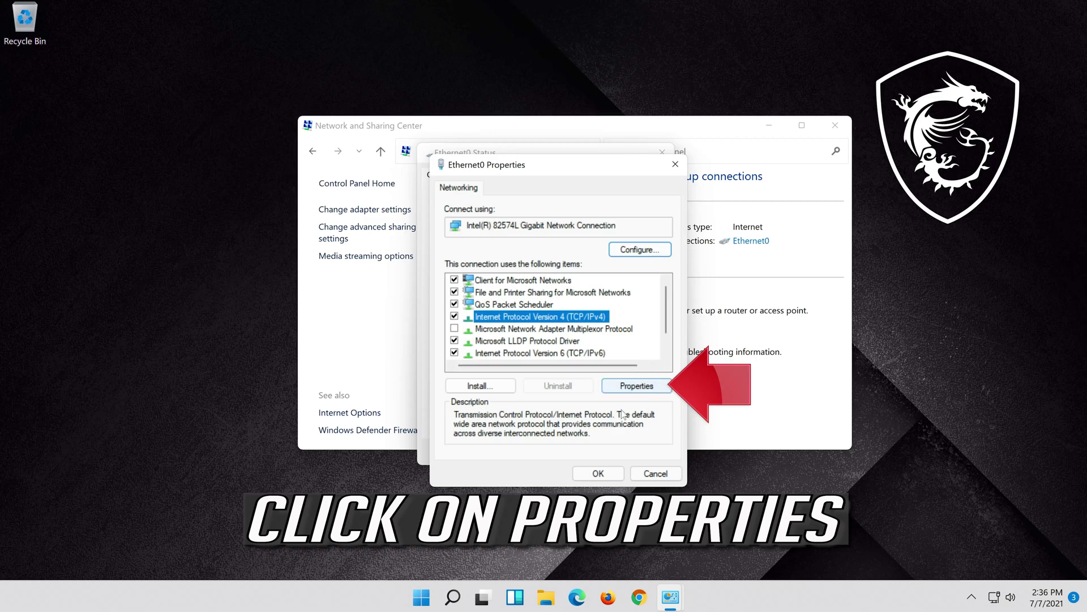
left_click(635, 389)
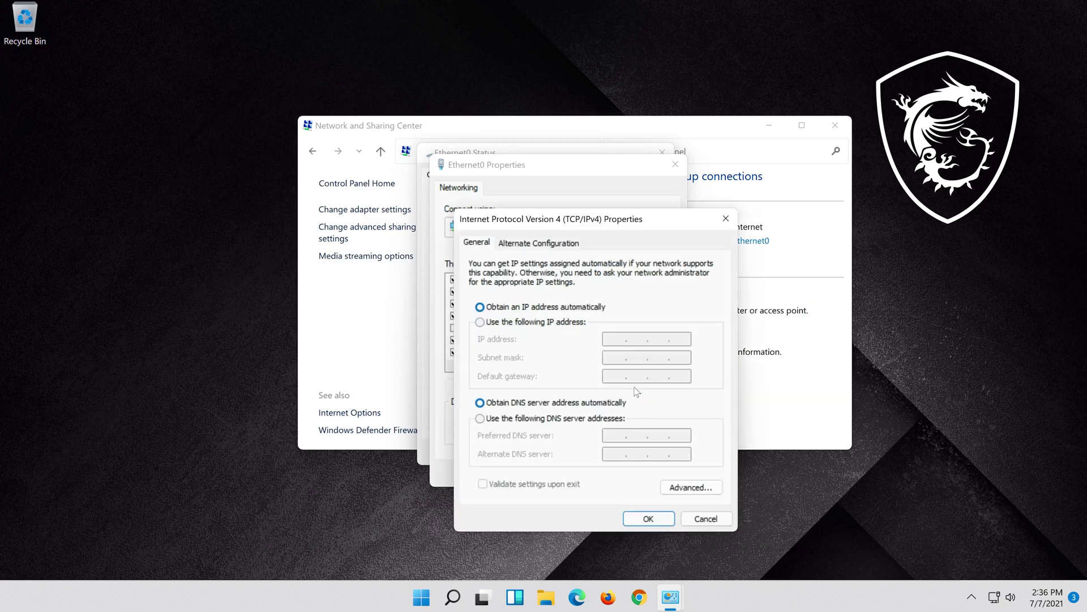
- Use custom DNS servers for IPv4, with 8.8.8.8 as preferred and 8.8.4.4 as alternate, and apply the settings
left_click(480, 419)
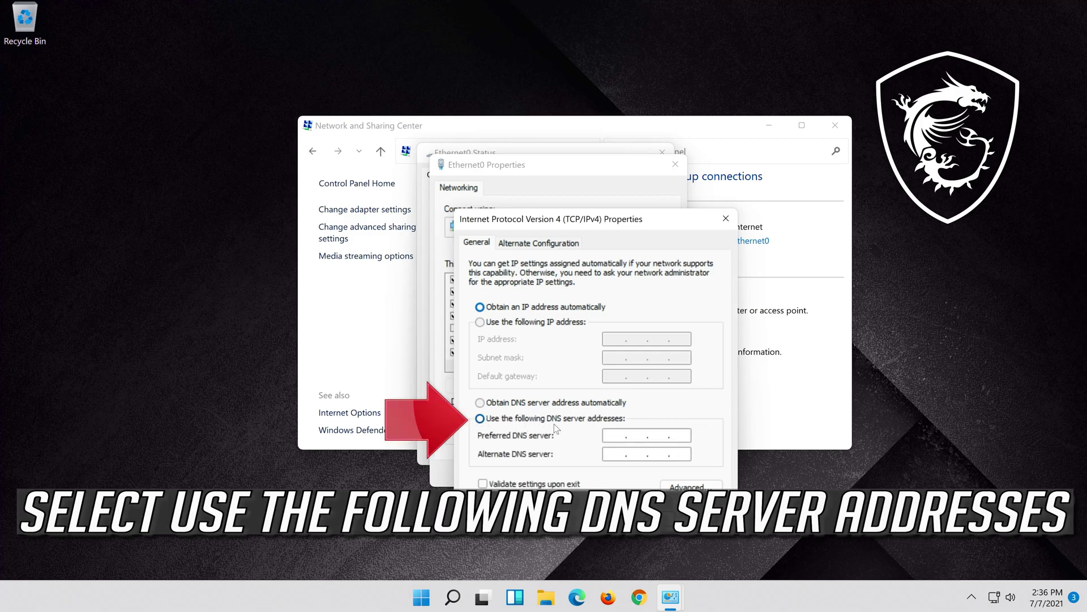
type("8.8.4.")
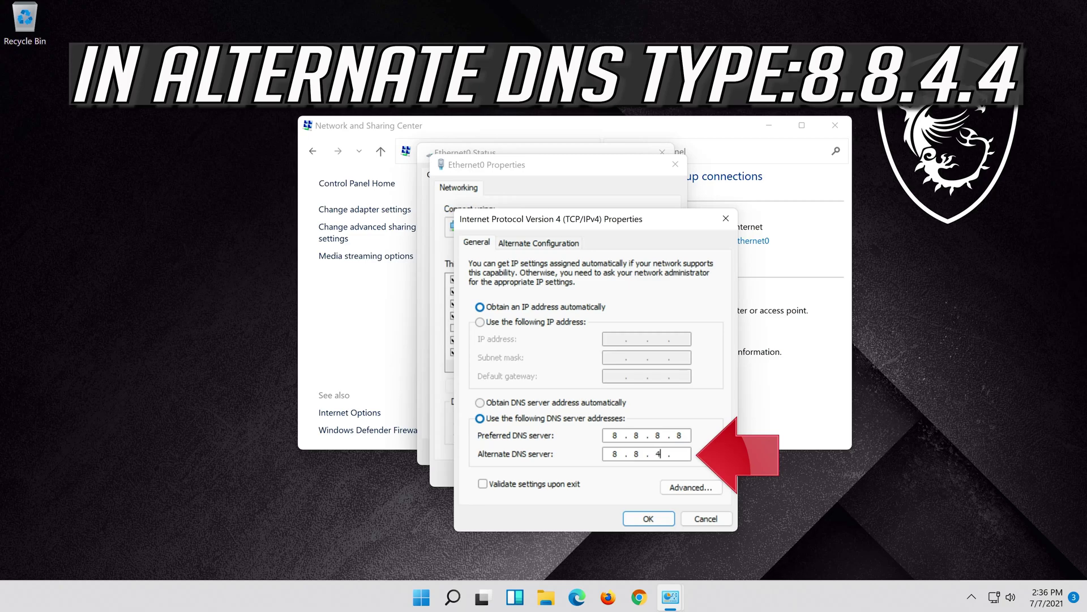
type("4")
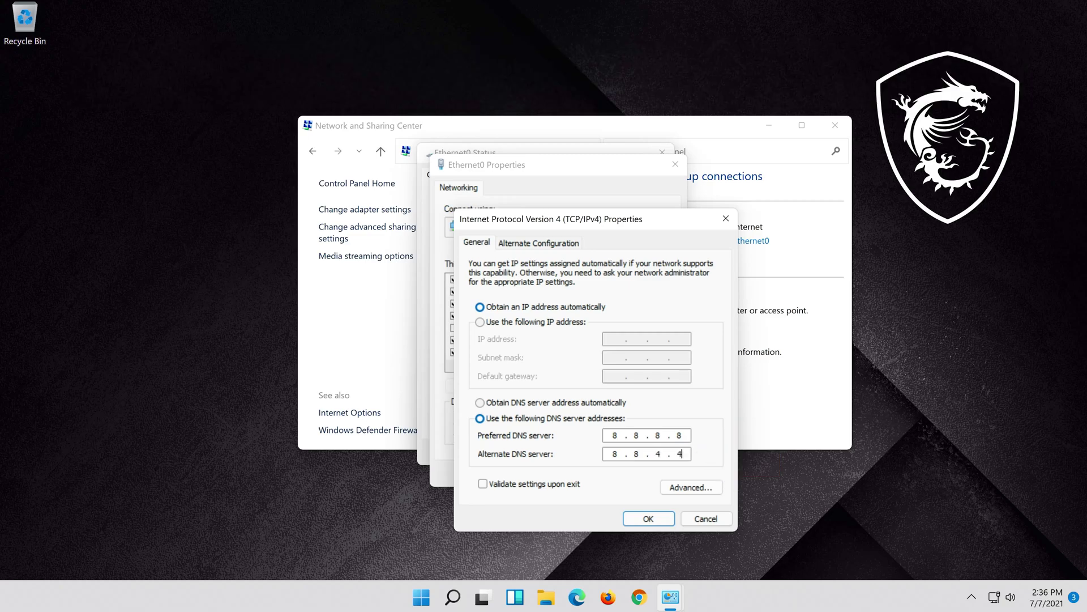
left_click(650, 522)
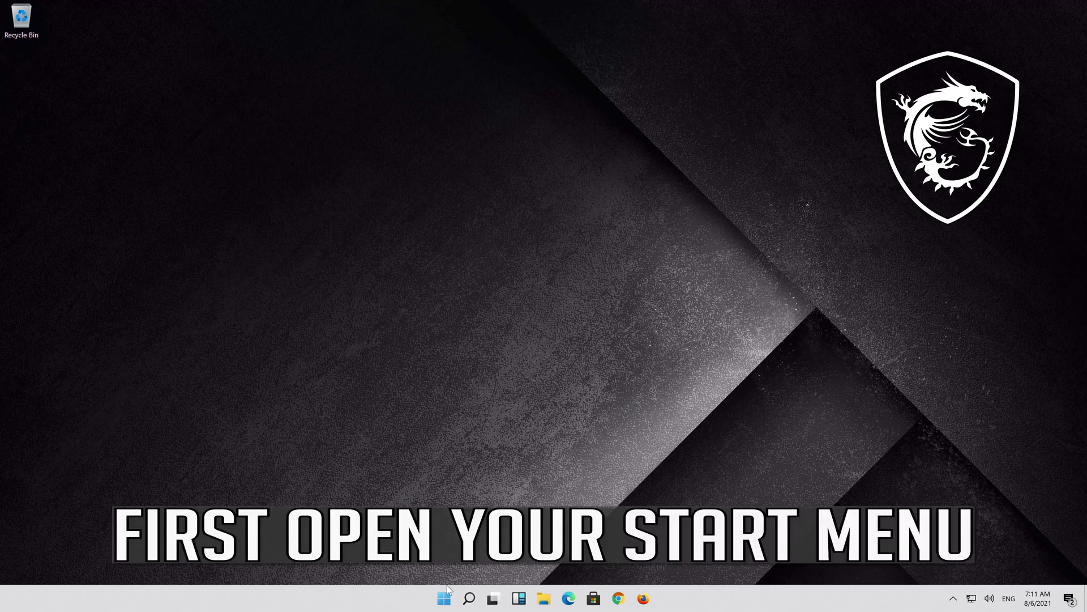
- Find and open the Services app
left_click(445, 596)
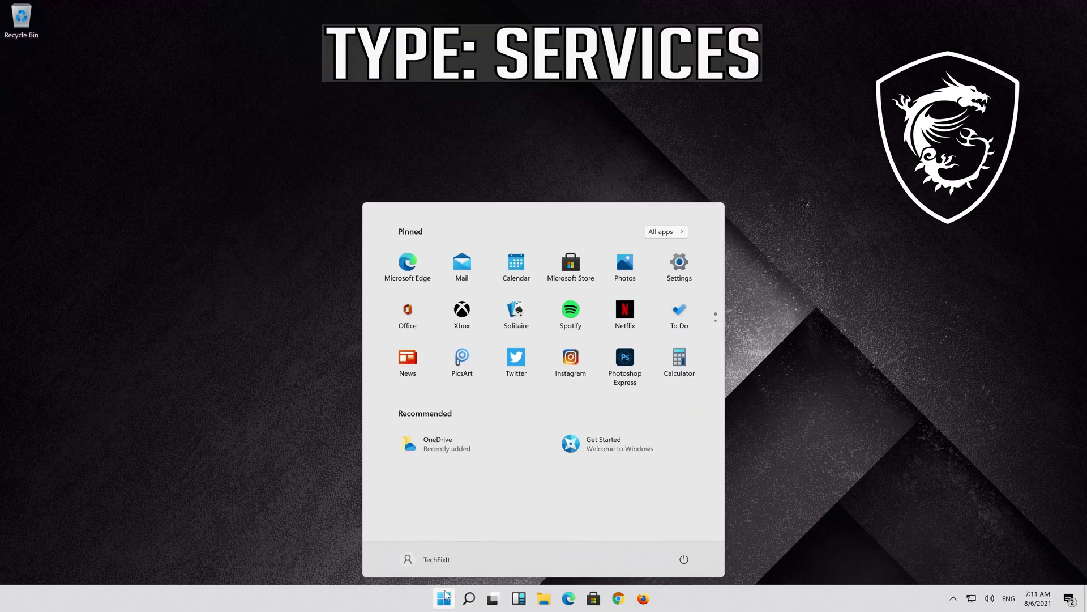
type("services")
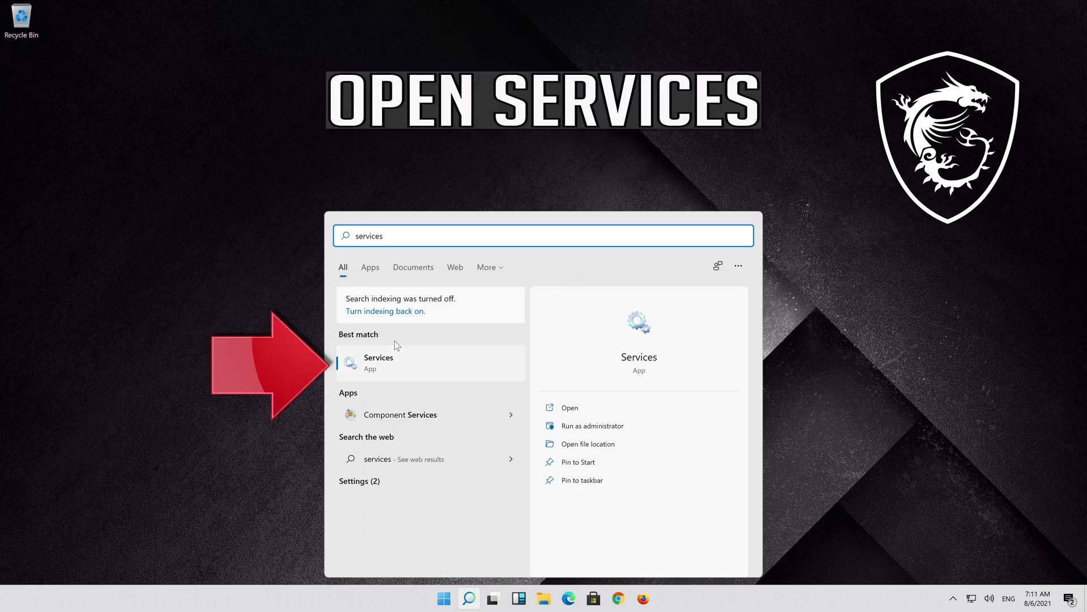
left_click(443, 363)
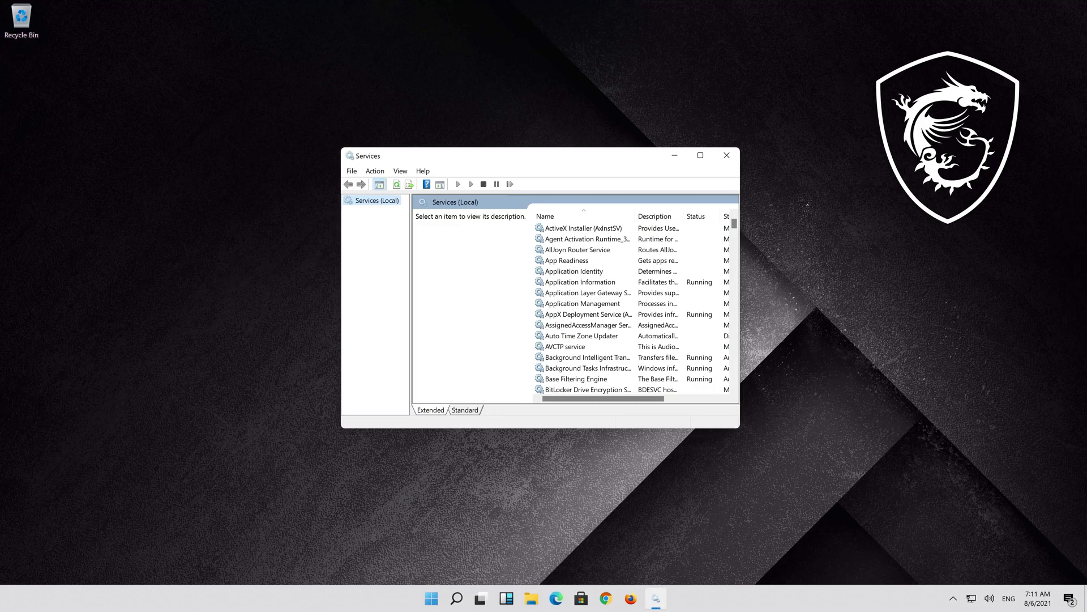
- Locate the WLAN AutoConfig service in the services list and open its properties
left_click(546, 337)
scroll(558, 350, "down", 8)
scroll(558, 350, "down", 20)
scroll(558, 350, "down", 20)
scroll(558, 350, "down", 12)
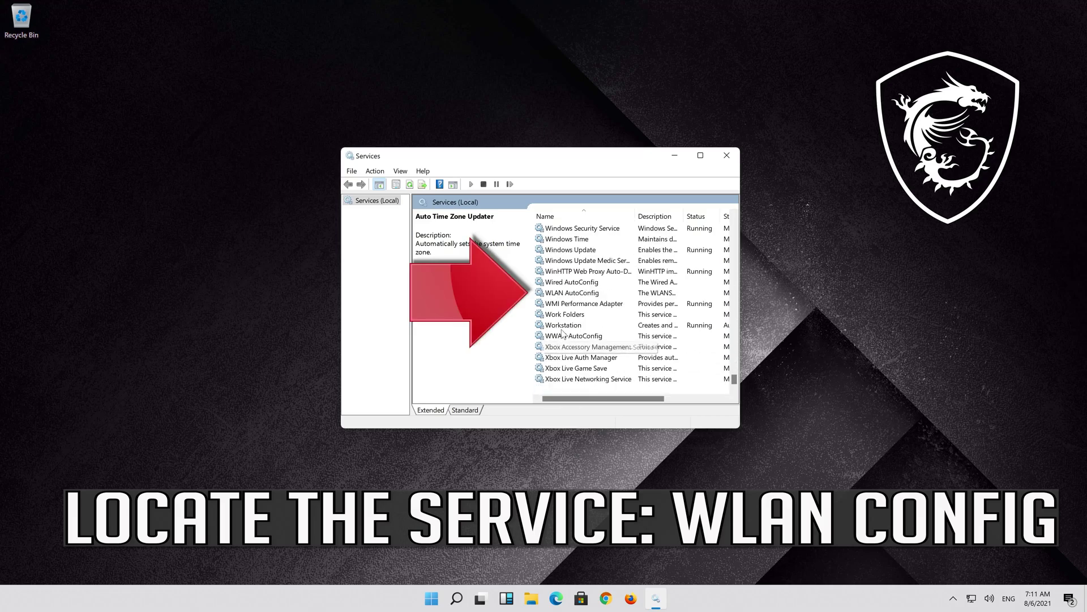
left_click(564, 295)
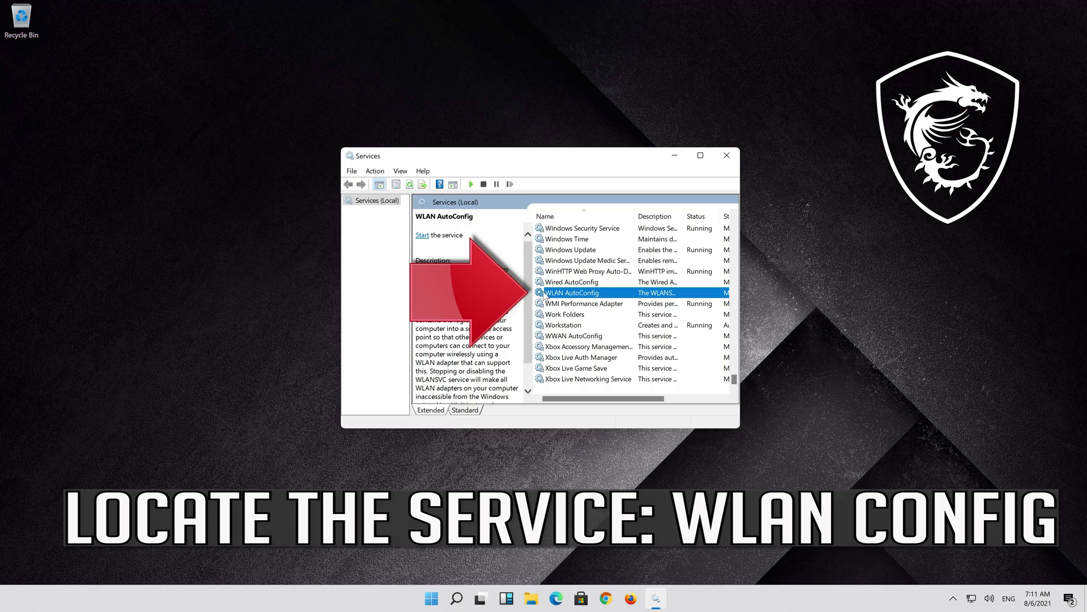
right_click(598, 297)
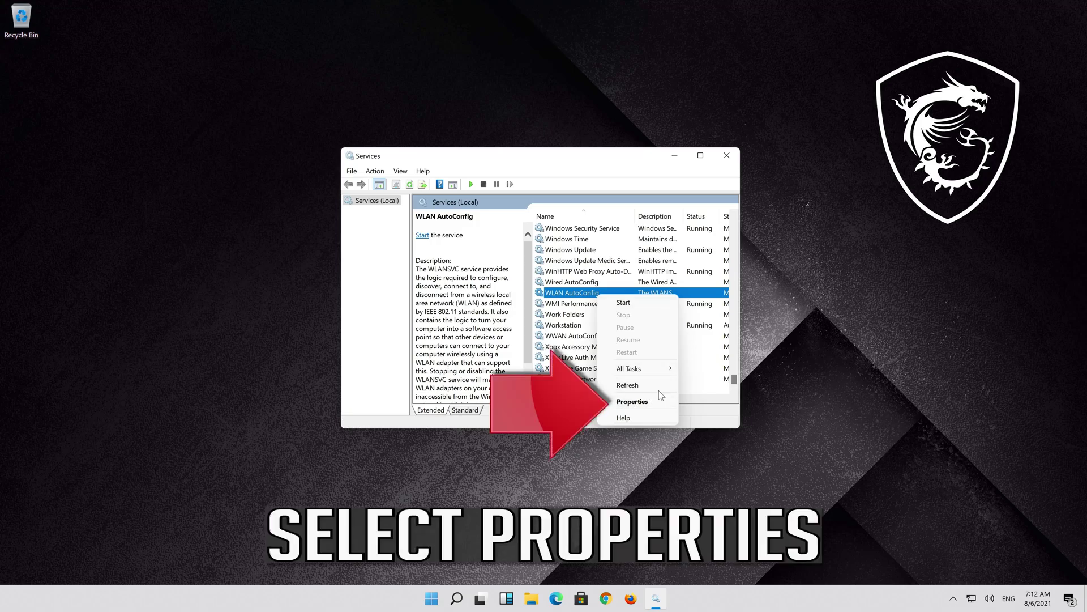
left_click(637, 401)
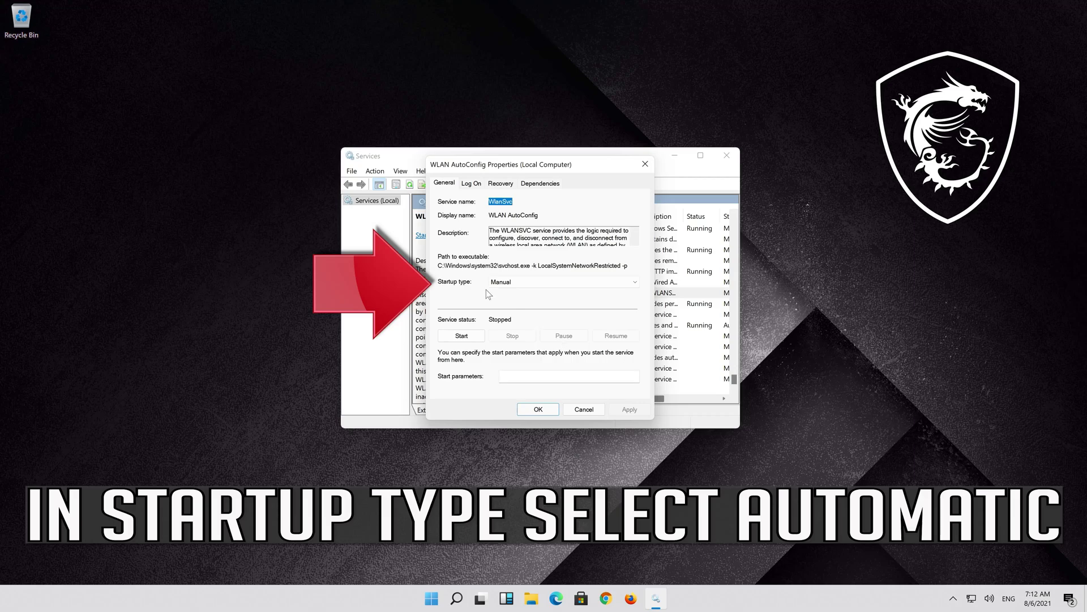
- Set the WLAN AutoConfig startup type to Automatic, save the change and start the service
left_click(538, 281)
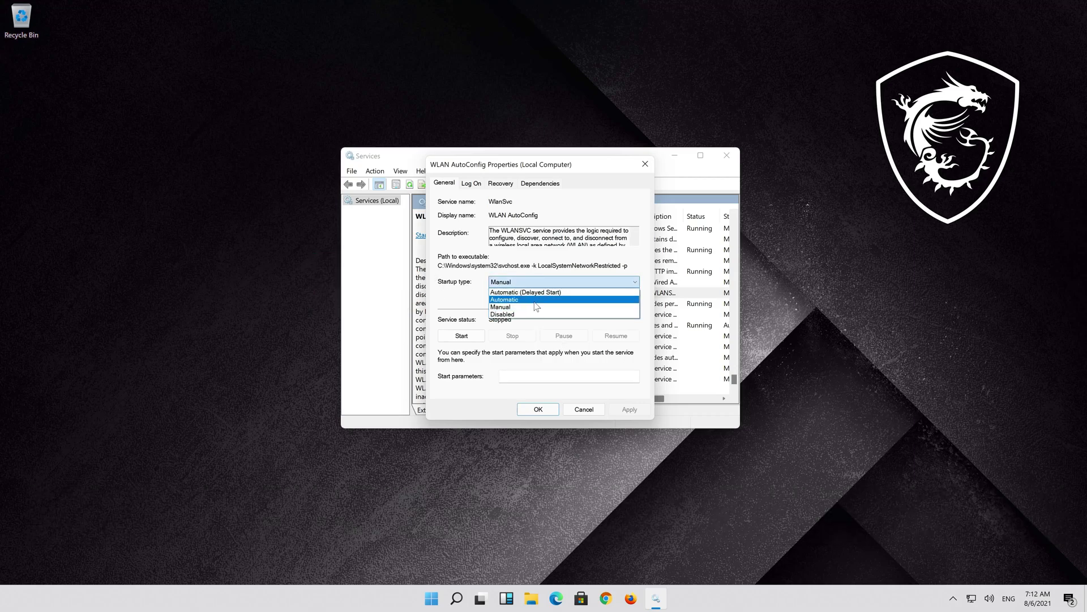
left_click(535, 300)
left_click(629, 410)
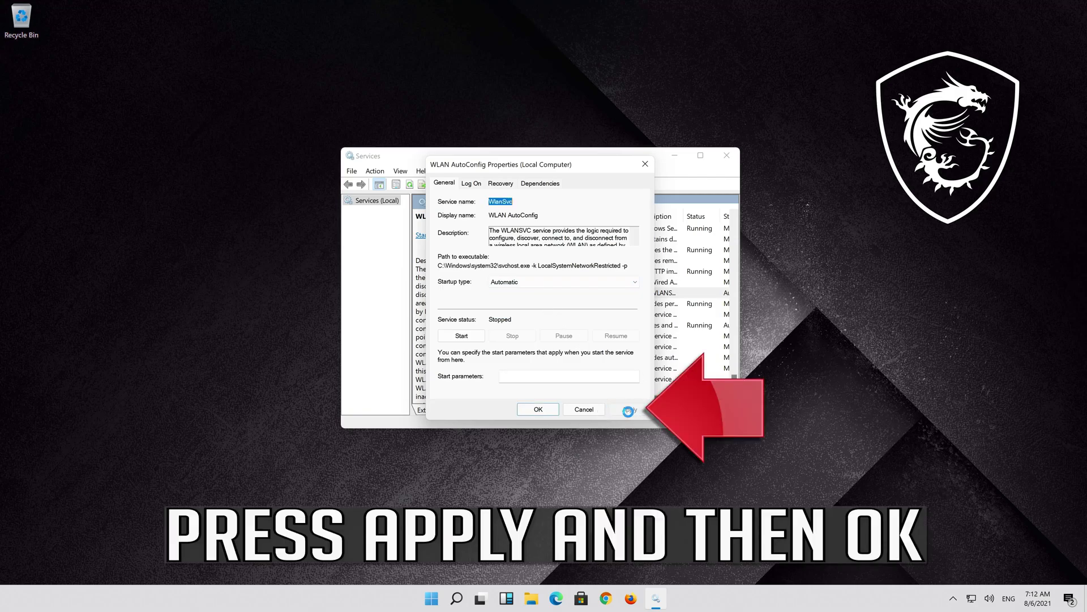
left_click(538, 409)
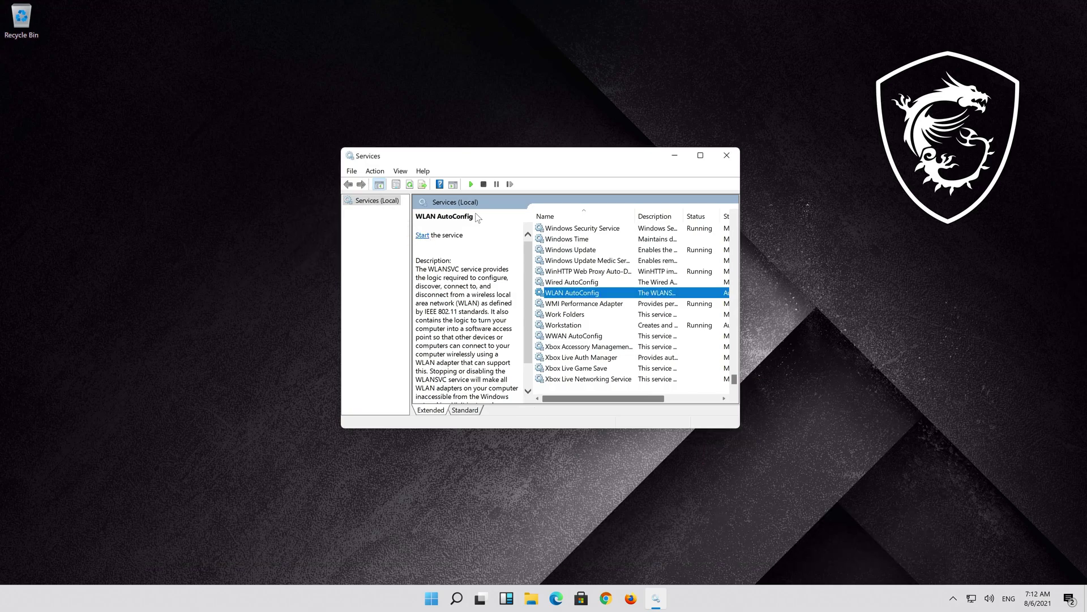
left_click(423, 236)
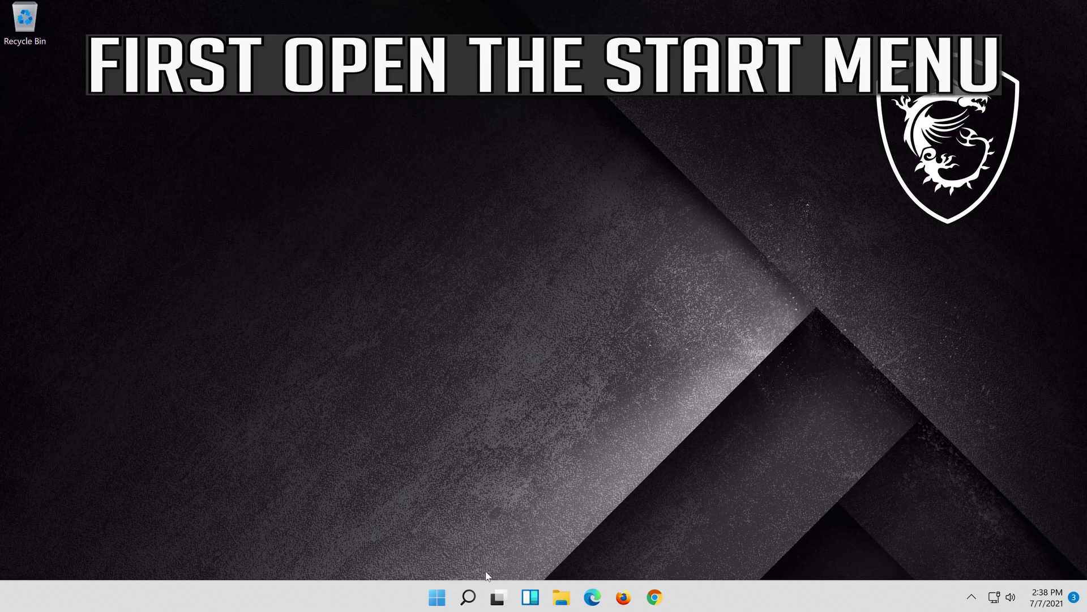
- Open the Settings app and bring up the DNS server assignment of the Ethernet network for editing
left_click(472, 598)
type("settings")
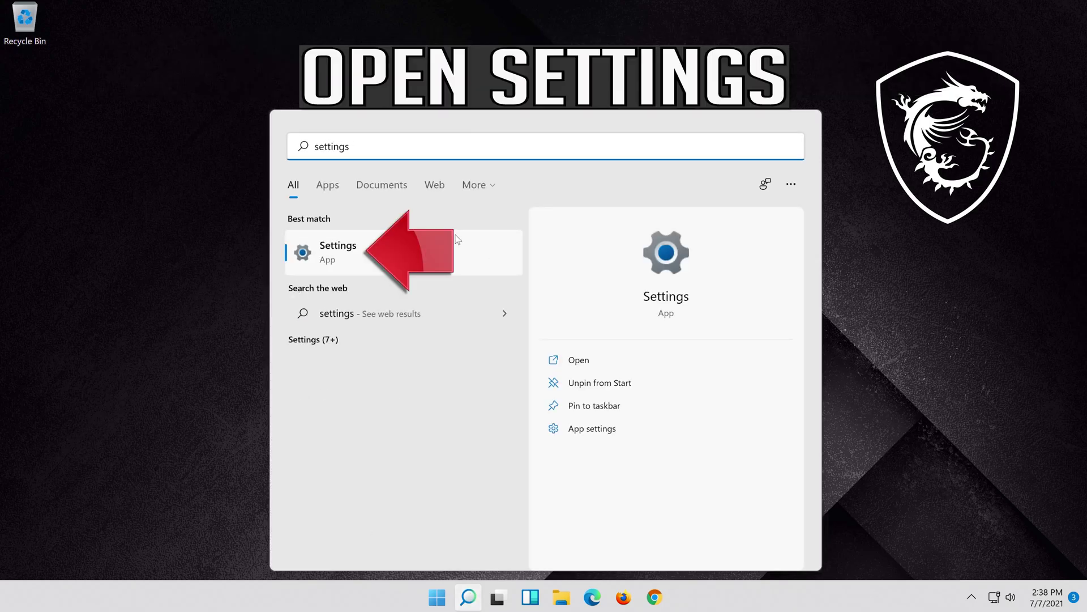
left_click(417, 252)
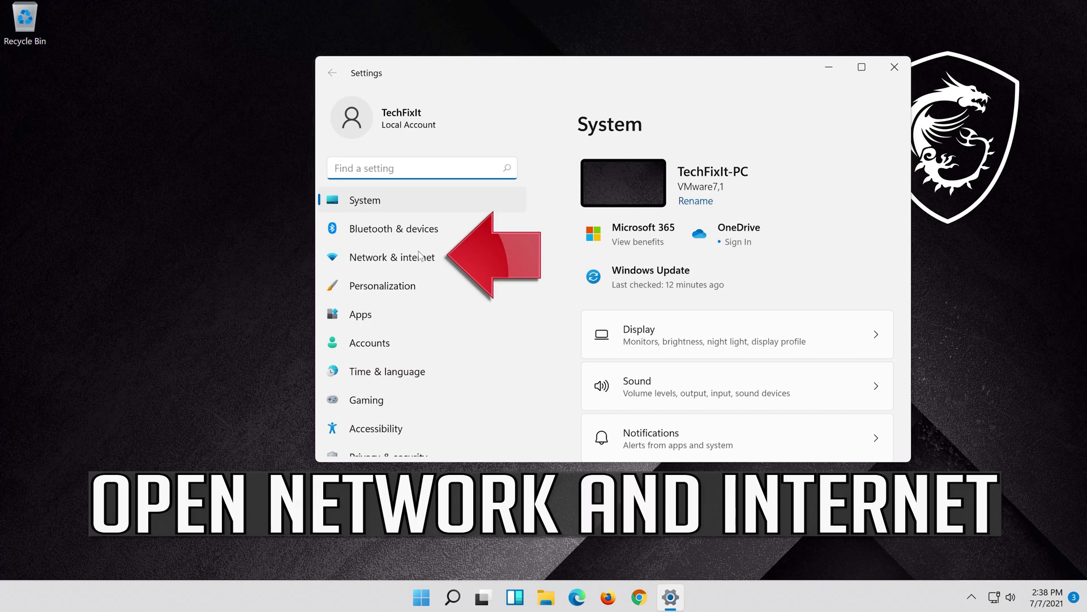
left_click(454, 265)
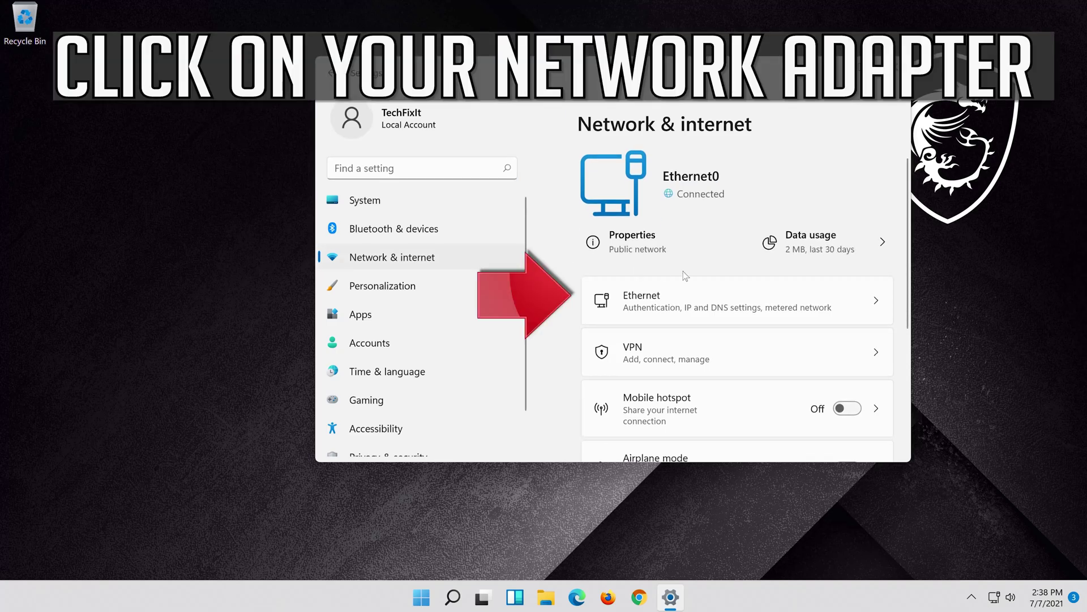
left_click(768, 308)
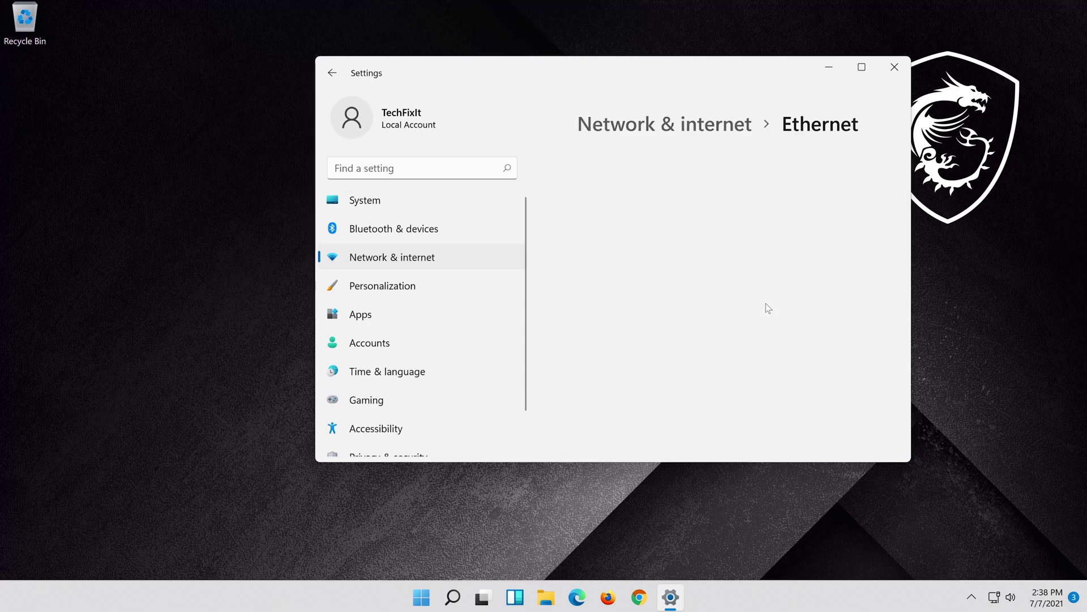
scroll(766, 303, "down", 5)
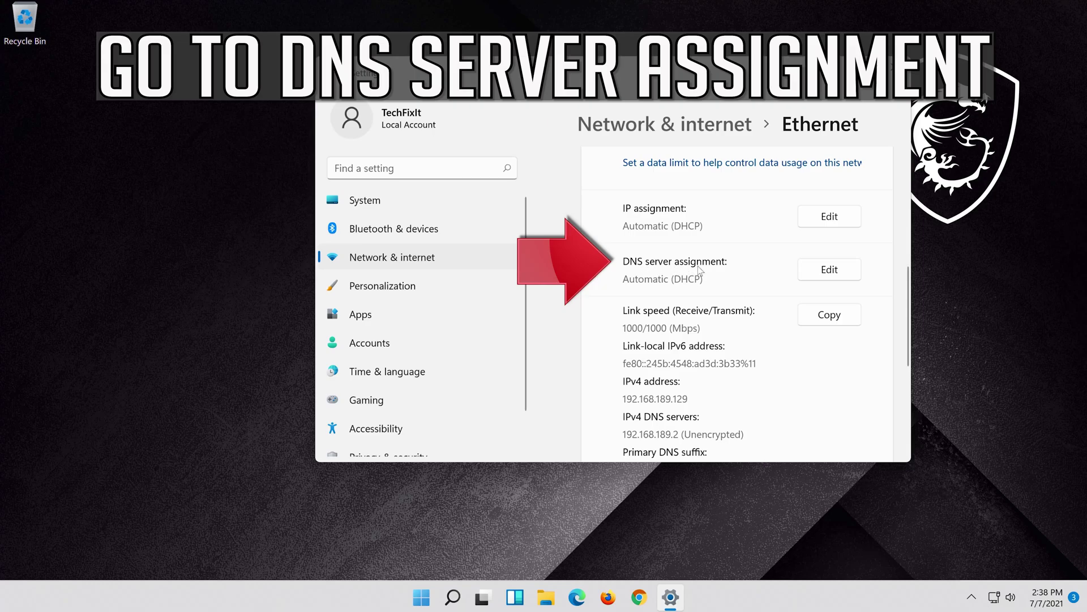
left_click(814, 274)
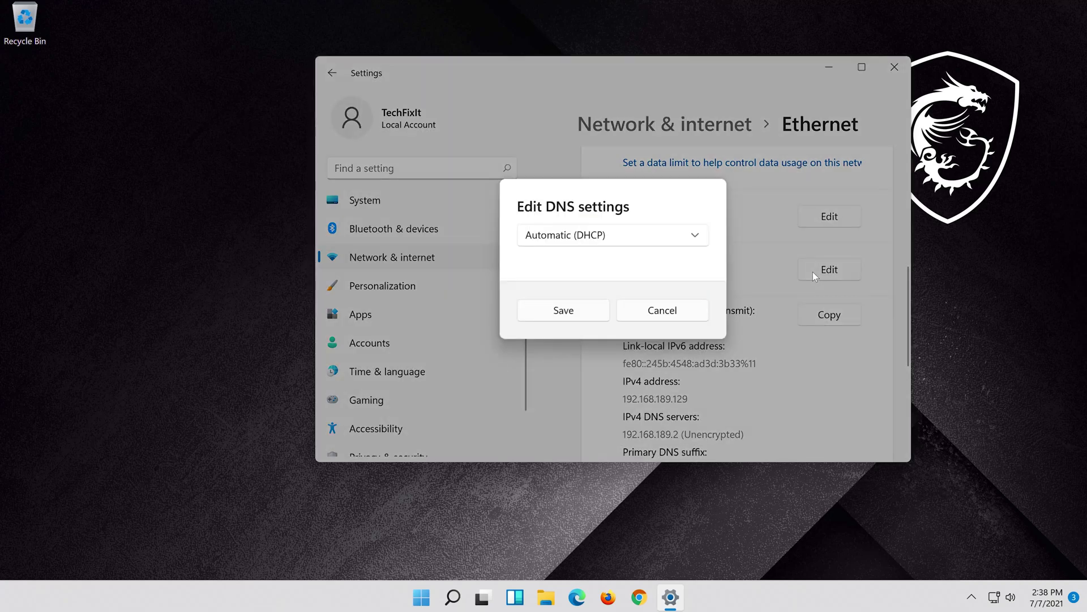
- Switch the Ethernet DNS settings to Manual and turn on IPv4
left_click(568, 241)
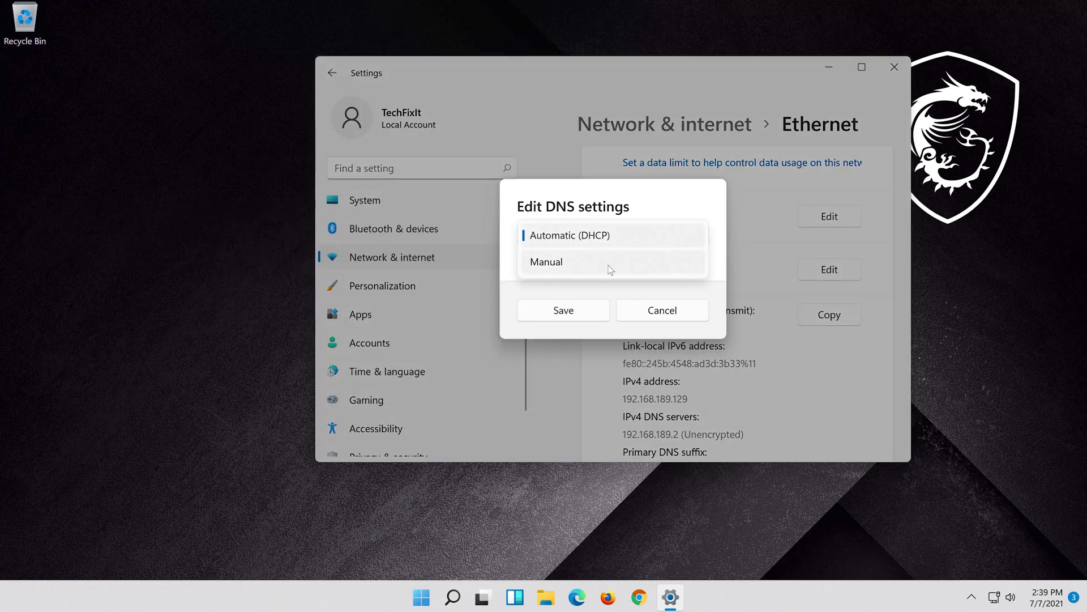
left_click(603, 264)
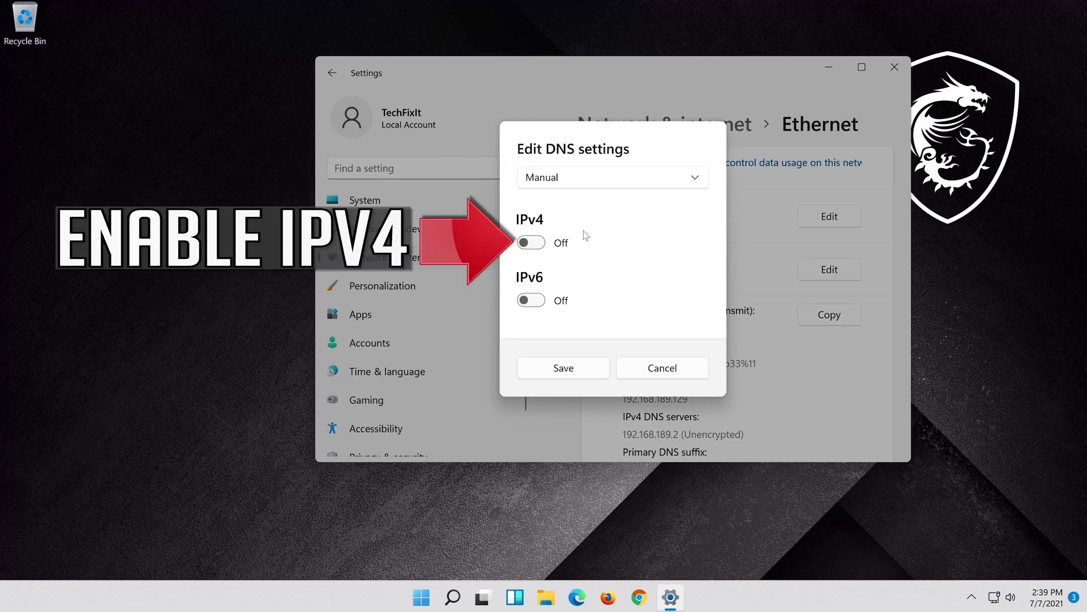
left_click(543, 247)
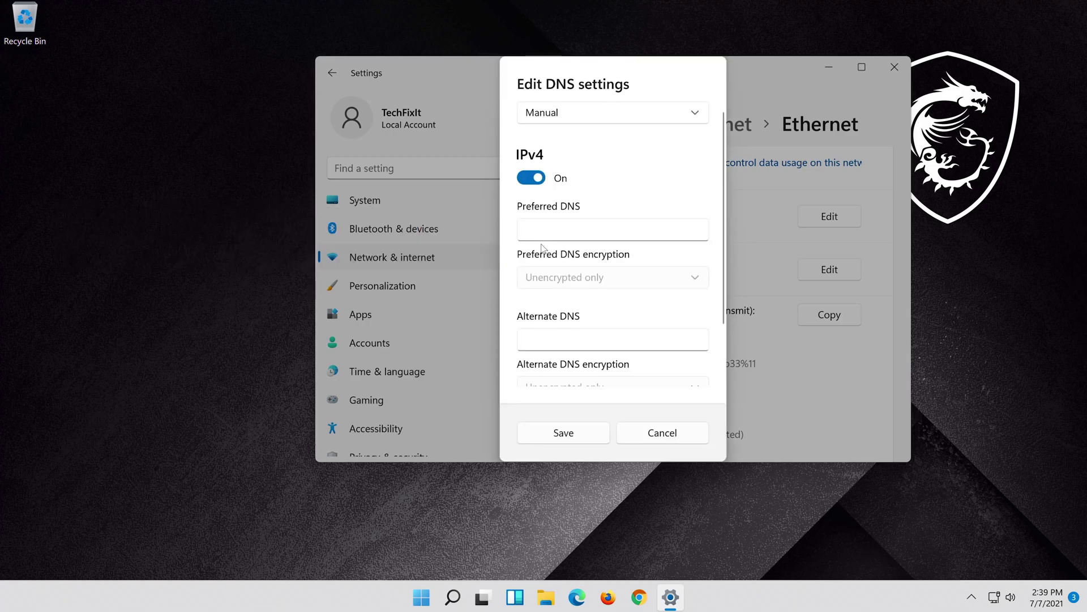
- Set the preferred IPv4 DNS to 8.8.8.8 with the encryption option "Encrypted preferred, unencrypted allowed"
left_click(656, 225)
type("8.8.8.8")
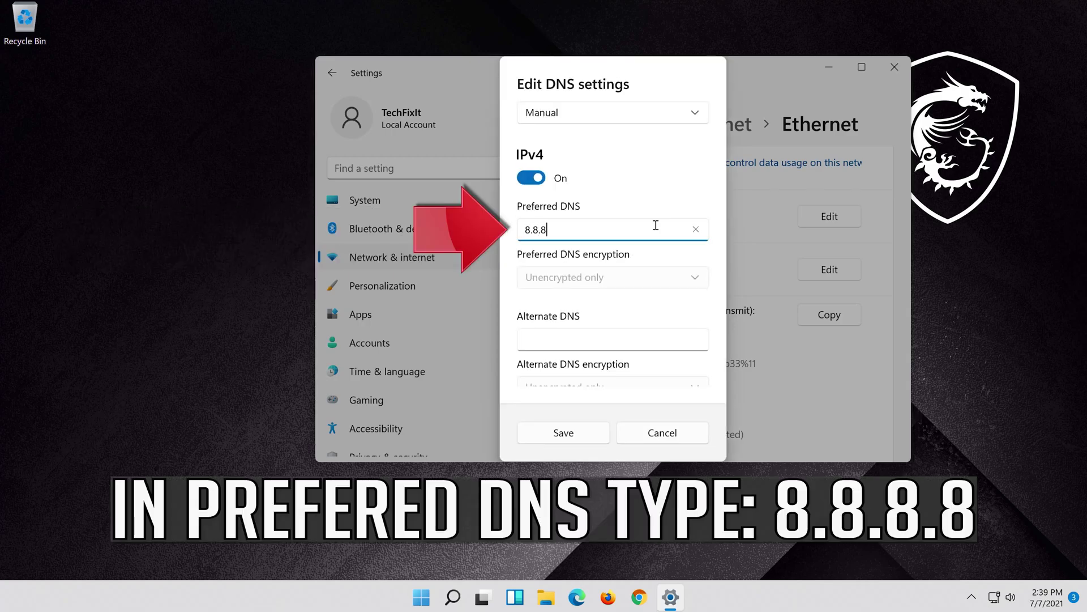
left_click(695, 275)
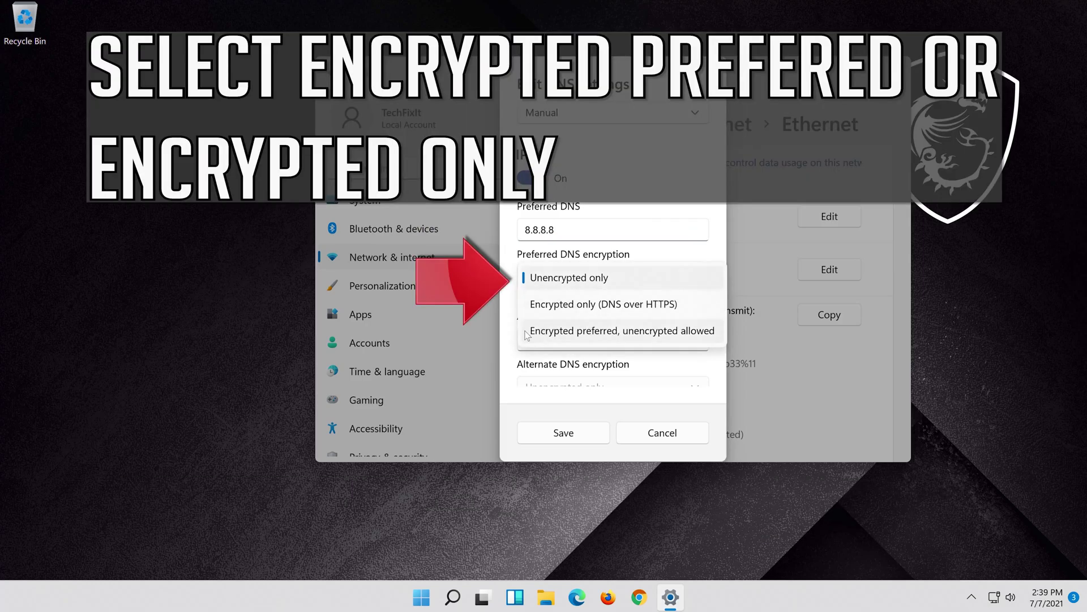
left_click(670, 333)
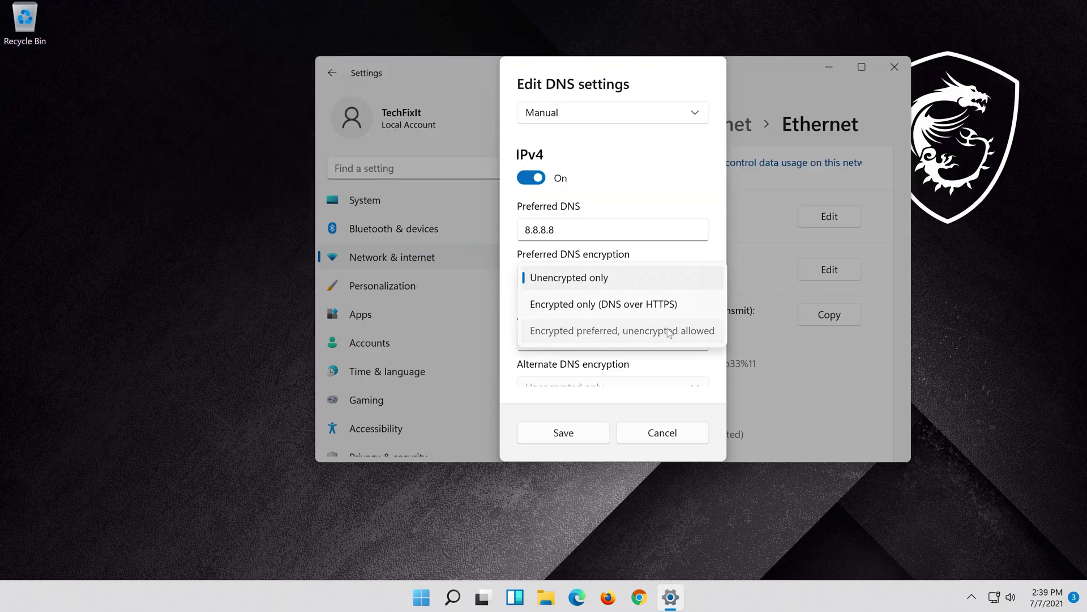
- Set the alternate IPv4 DNS to 8.8.4.4 with the encryption option "Encrypted preferred, unencrypted allowed"
left_click(656, 338)
type("8.")
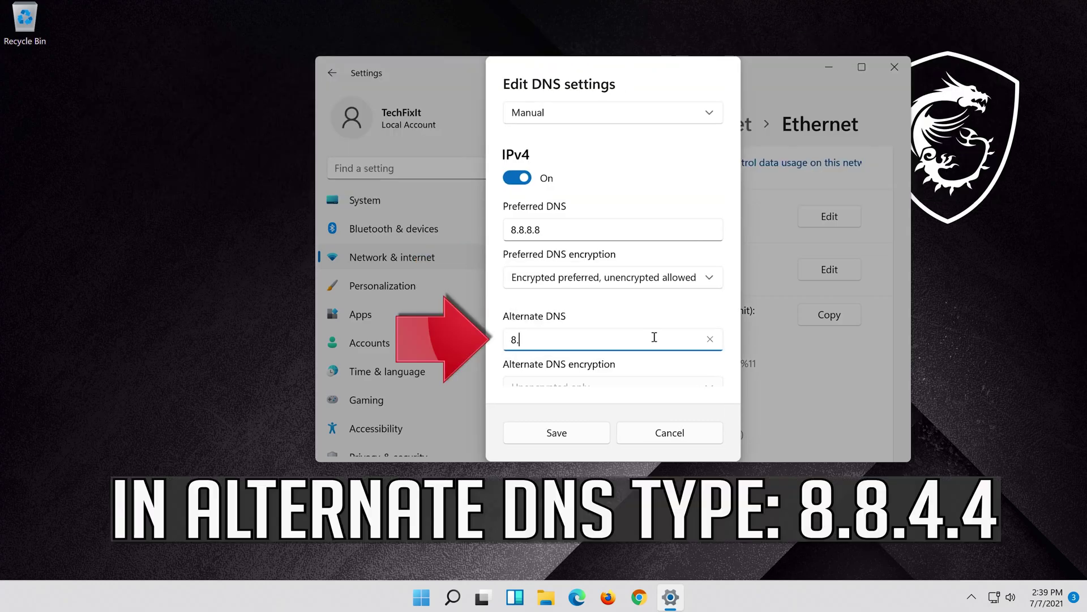
type("8.4.4")
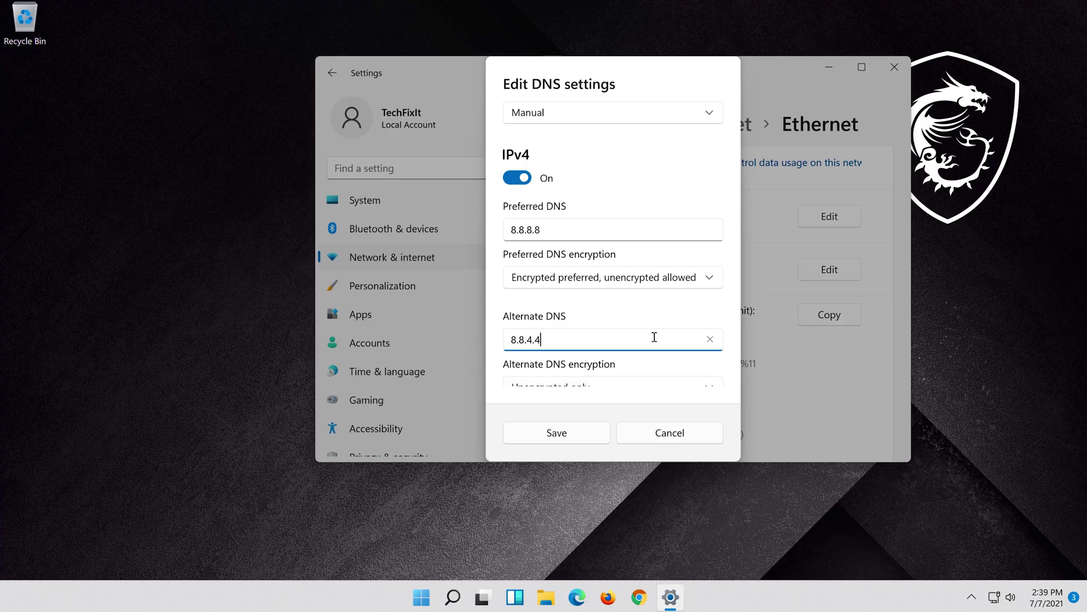
scroll(654, 337, "down", 3)
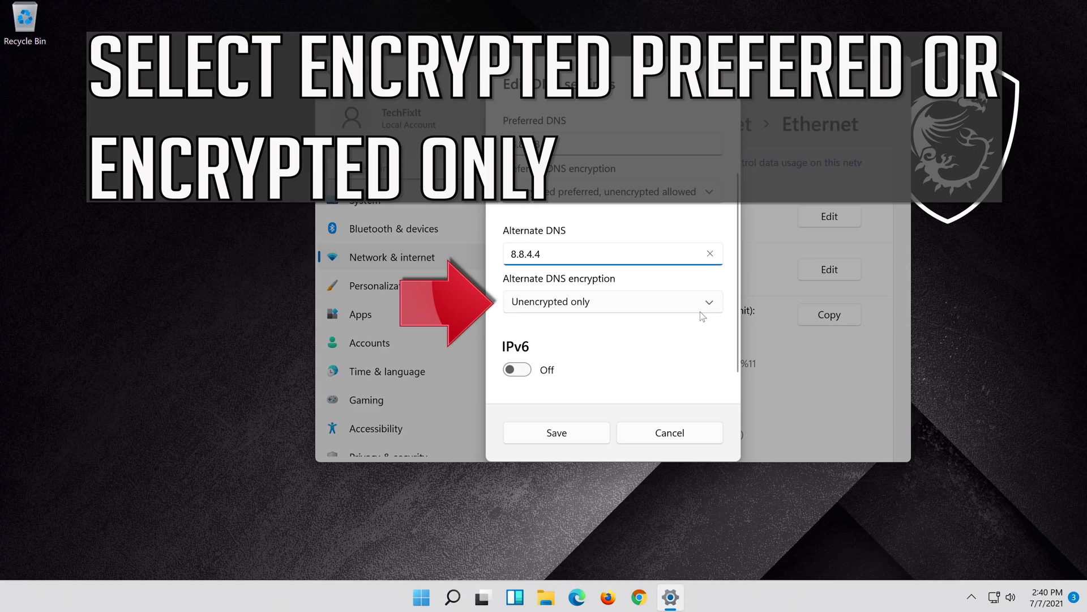
left_click(654, 304)
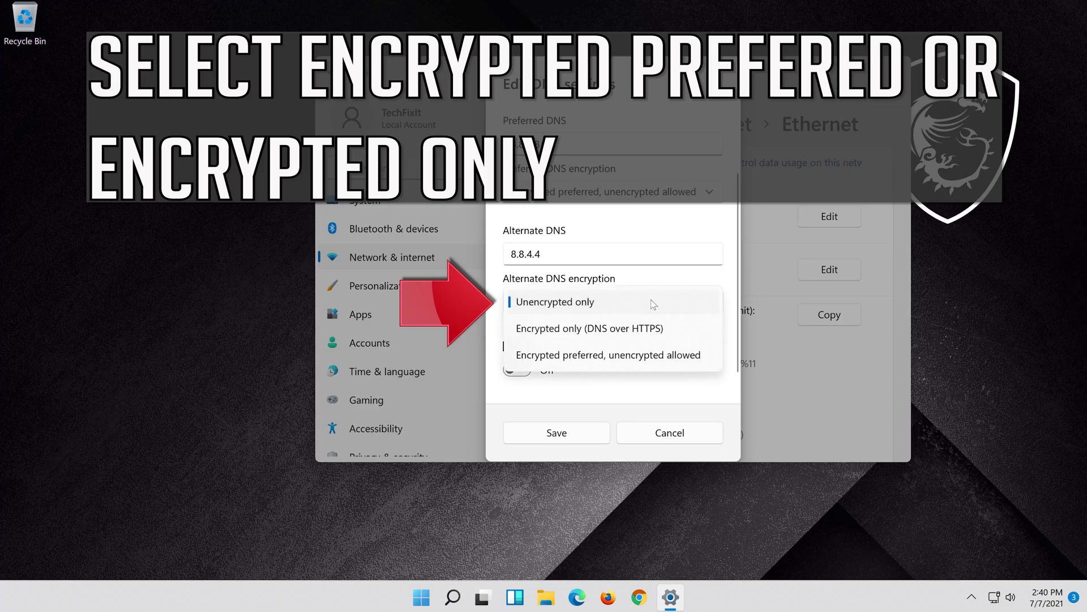
left_click(618, 357)
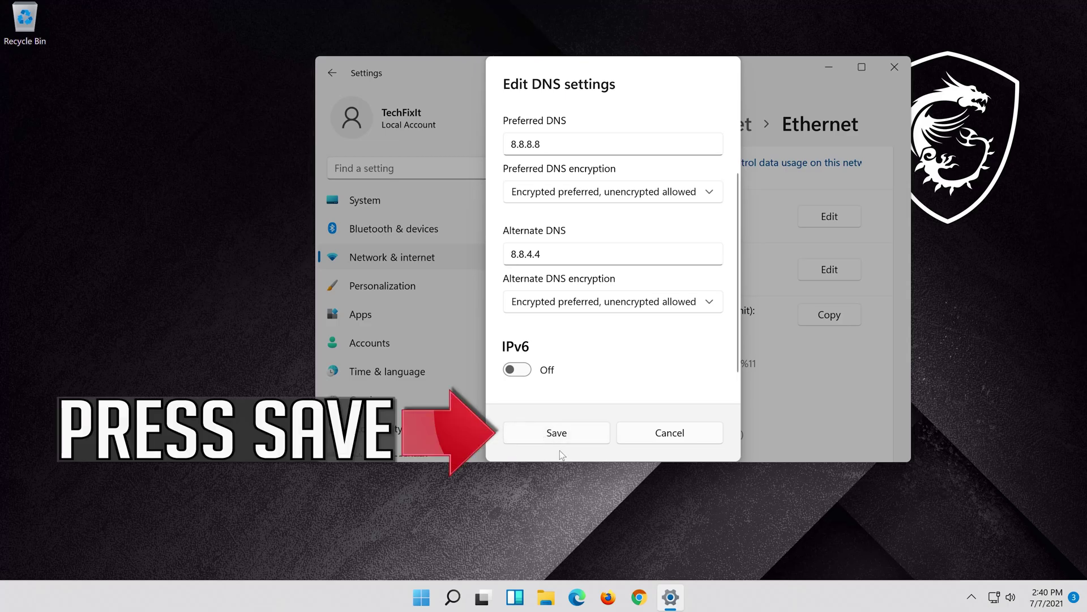